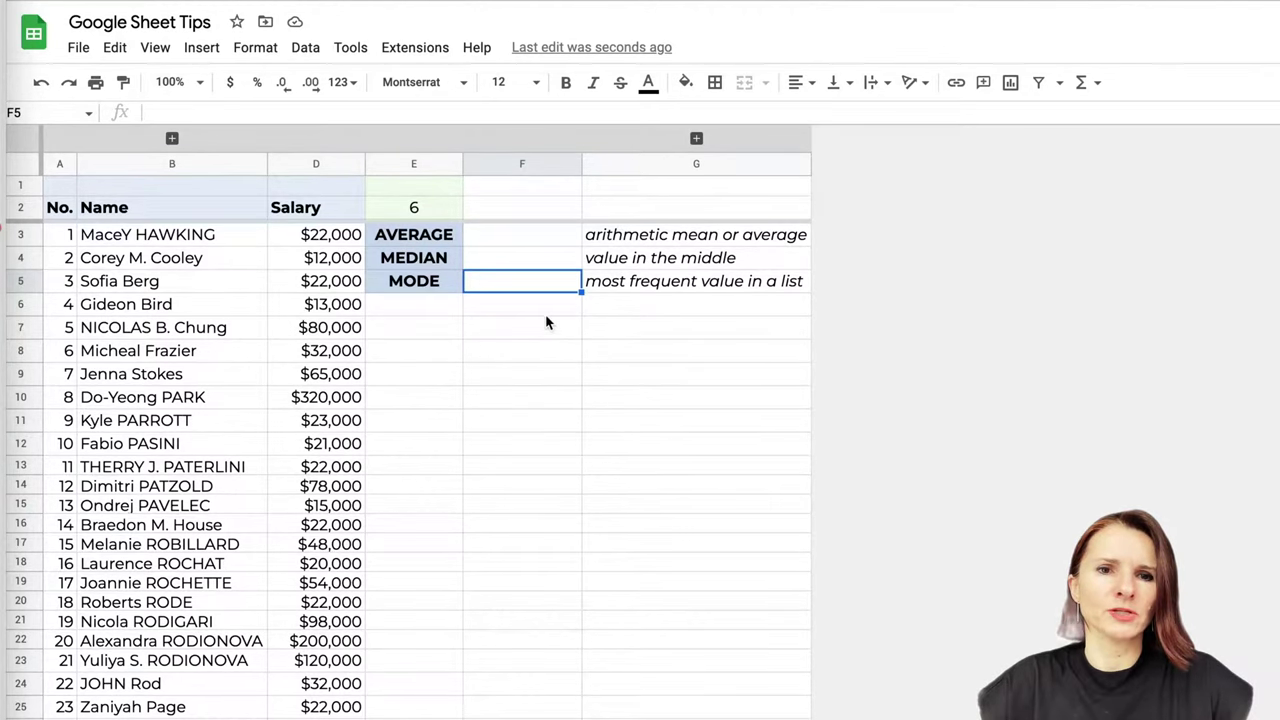
# - Scroll through the salary column, pointing out the first salary of $22,000
pyautogui.scroll(-5, 510, 497)
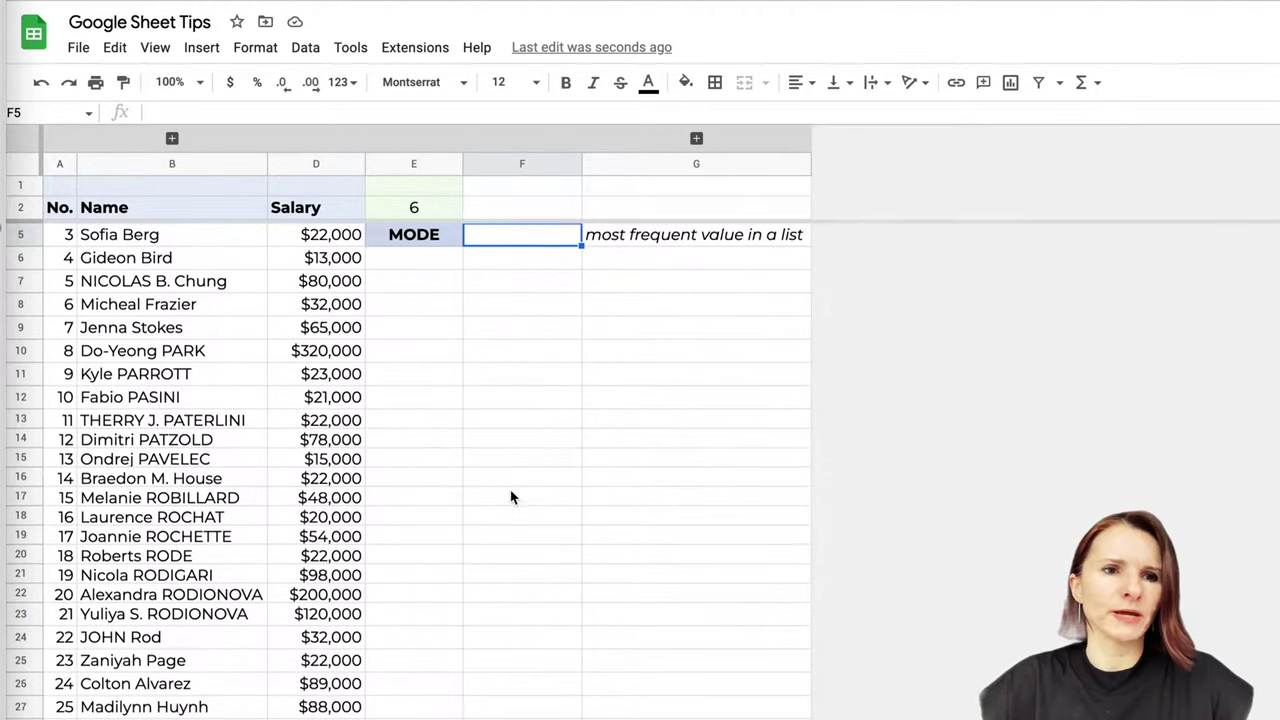
pyautogui.scroll(5, 510, 497)
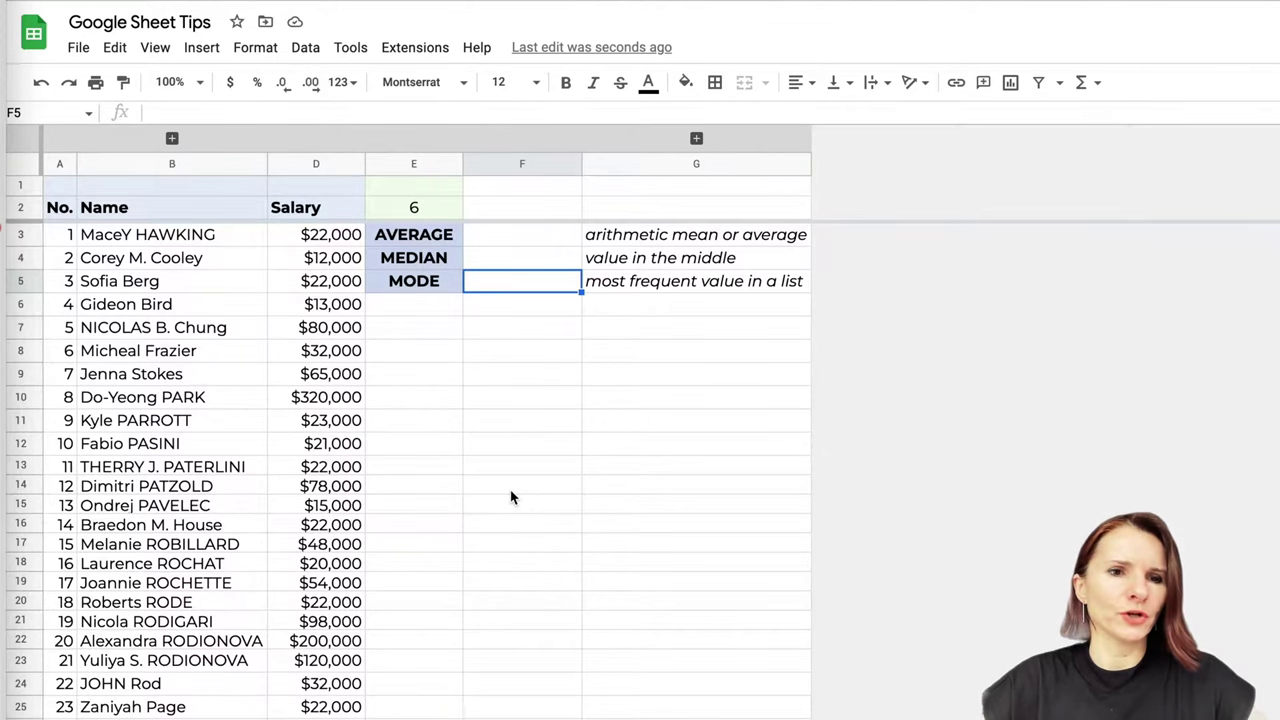
pyautogui.scroll(-2, 510, 497)
pyautogui.scroll(2, 510, 497)
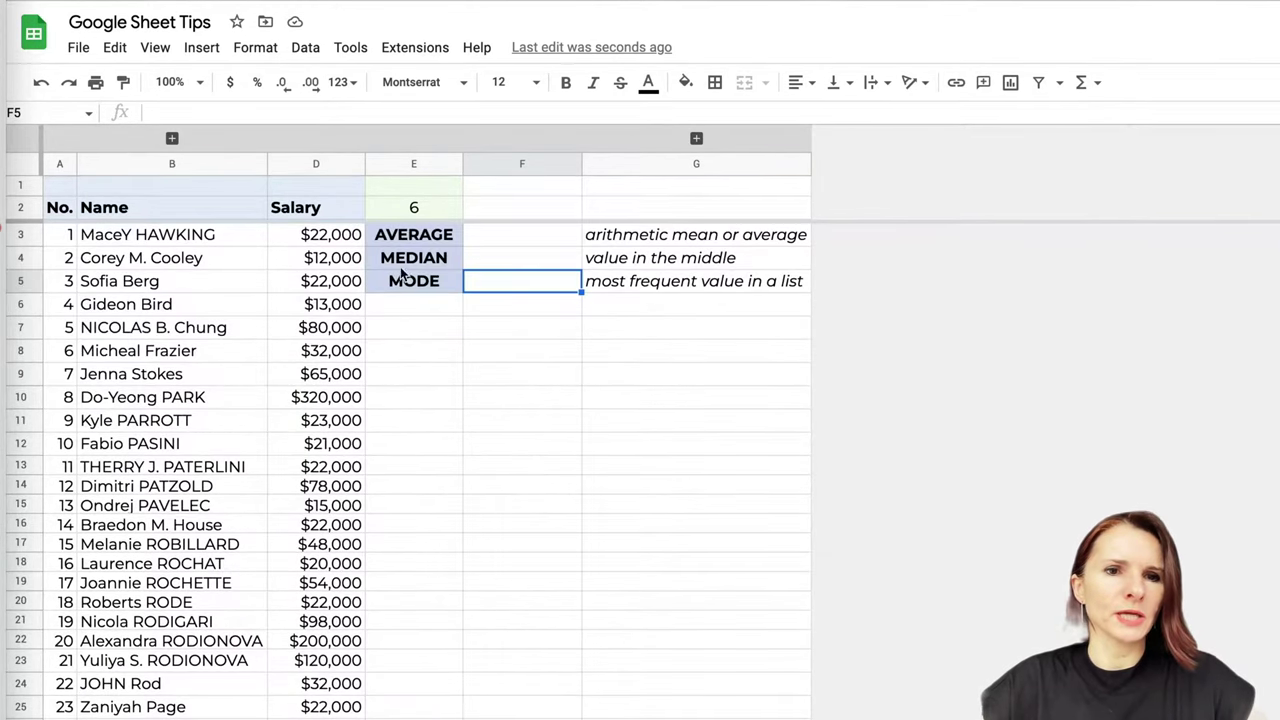
pyautogui.click(290, 234)
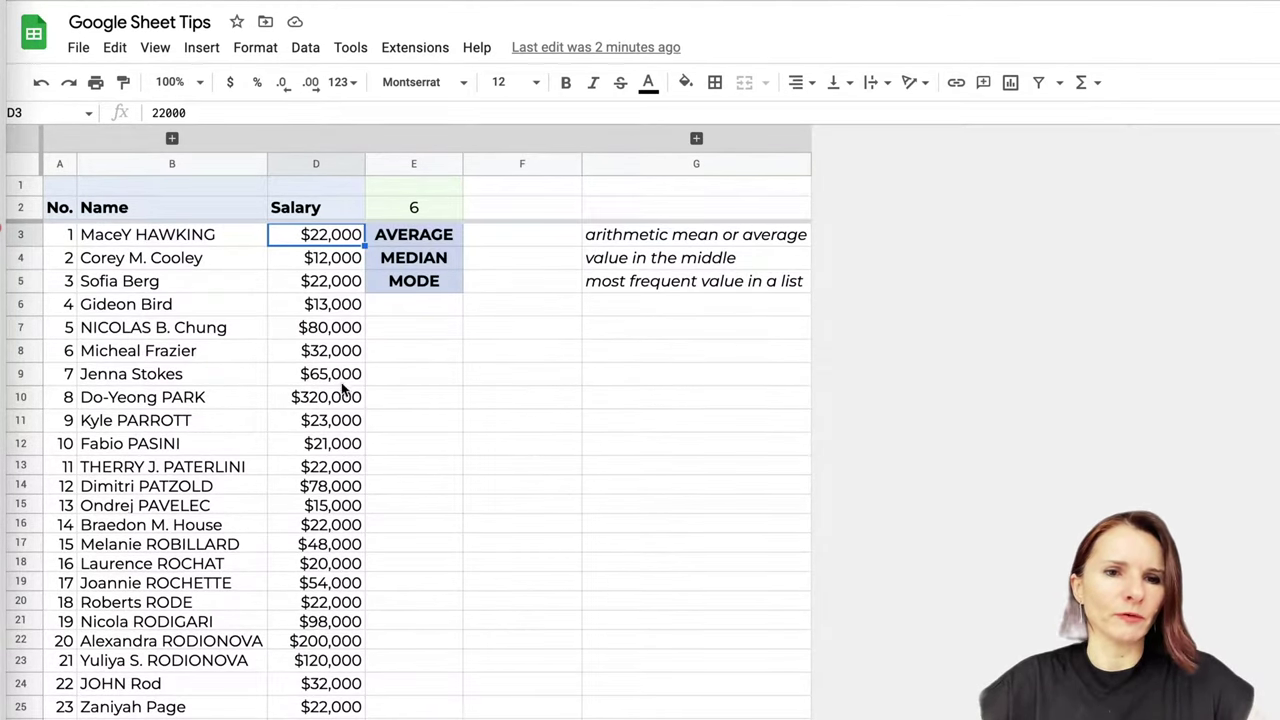
# - Point out the $320,000, $200,000, $120,000 and $78,000 salaries and the last salary
pyautogui.scroll(-3, 343, 383)
pyautogui.scroll(-1, 343, 383)
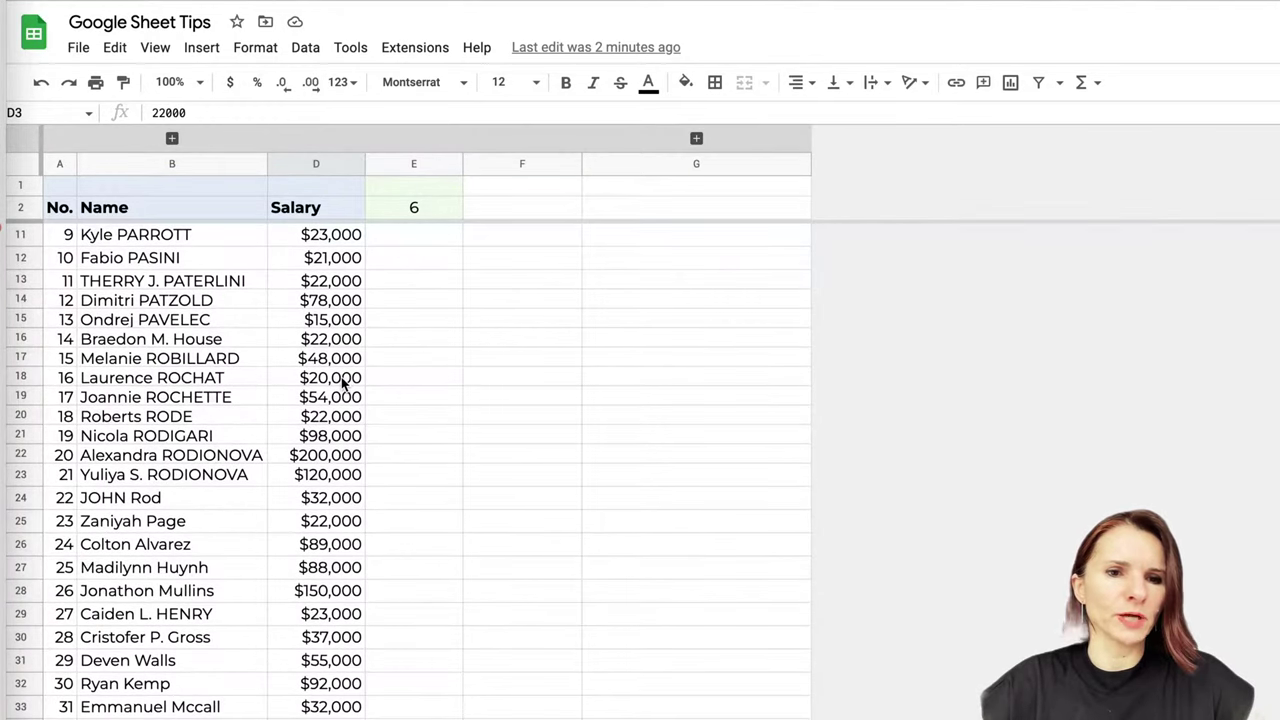
pyautogui.scroll(3, 340, 385)
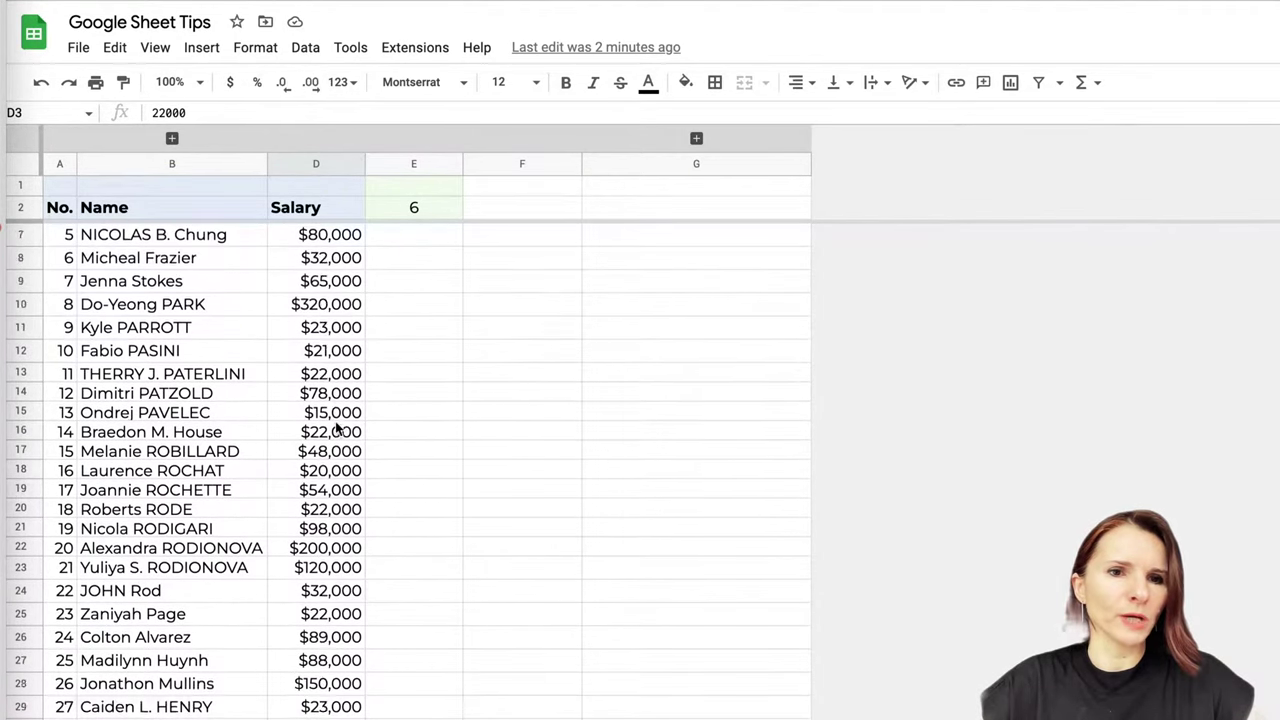
pyautogui.click(338, 401)
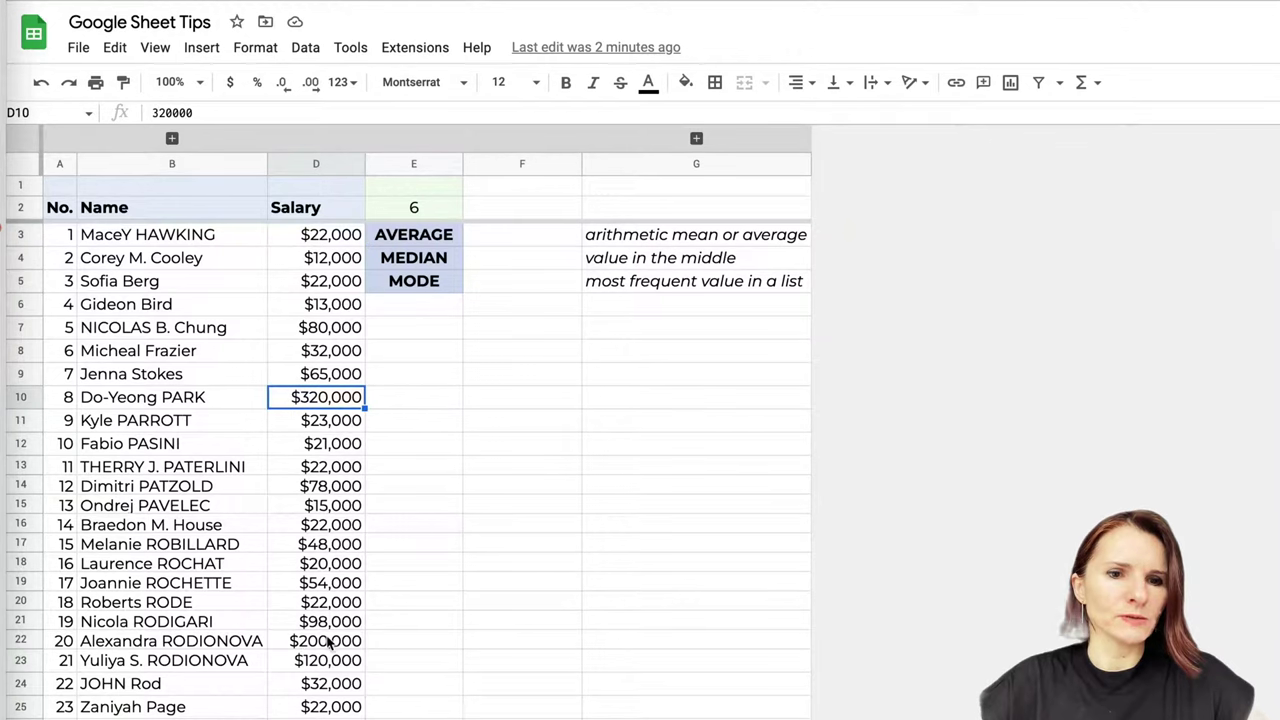
pyautogui.click(334, 641)
pyautogui.click(327, 661)
pyautogui.scroll(-3, 329, 688)
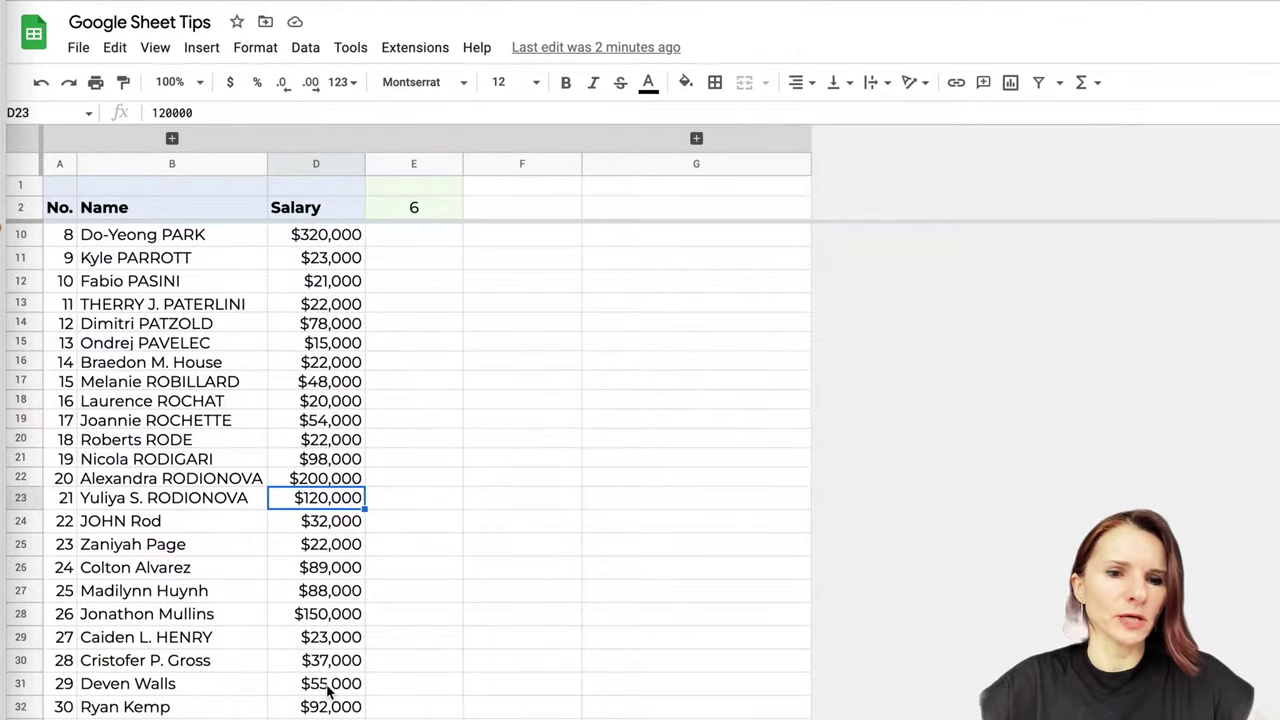
pyautogui.click(340, 640)
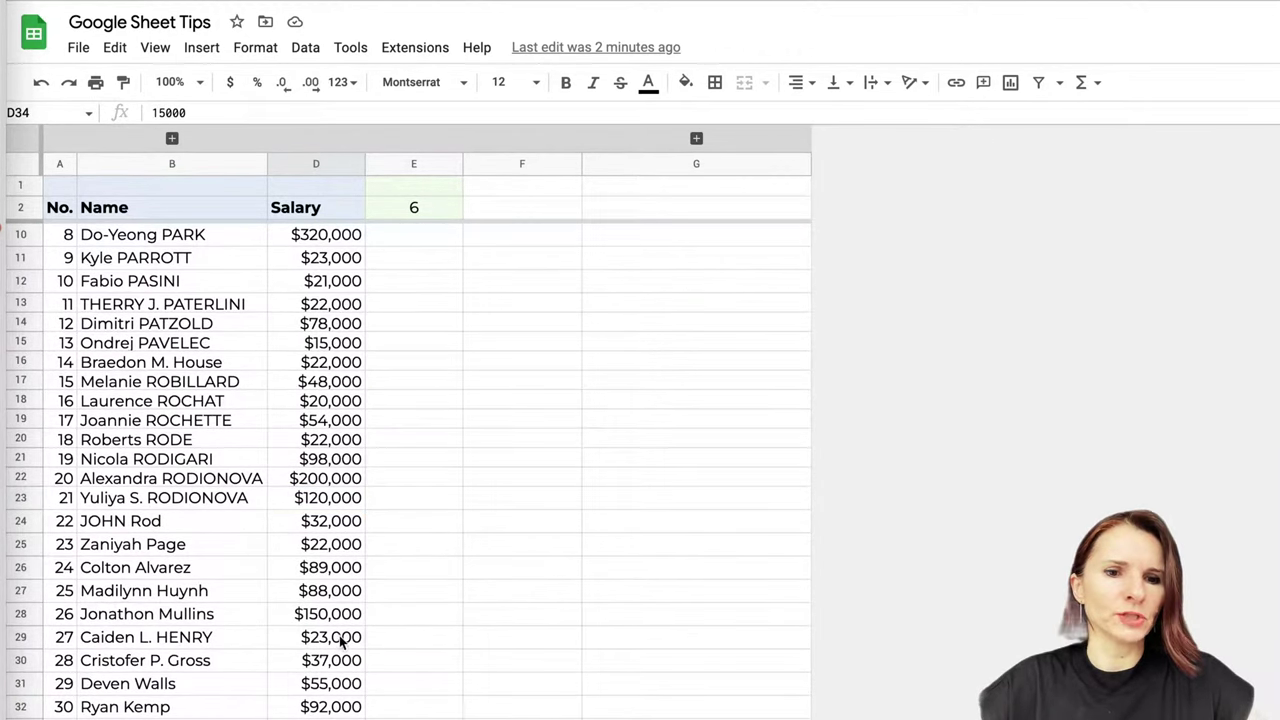
pyautogui.scroll(4, 341, 635)
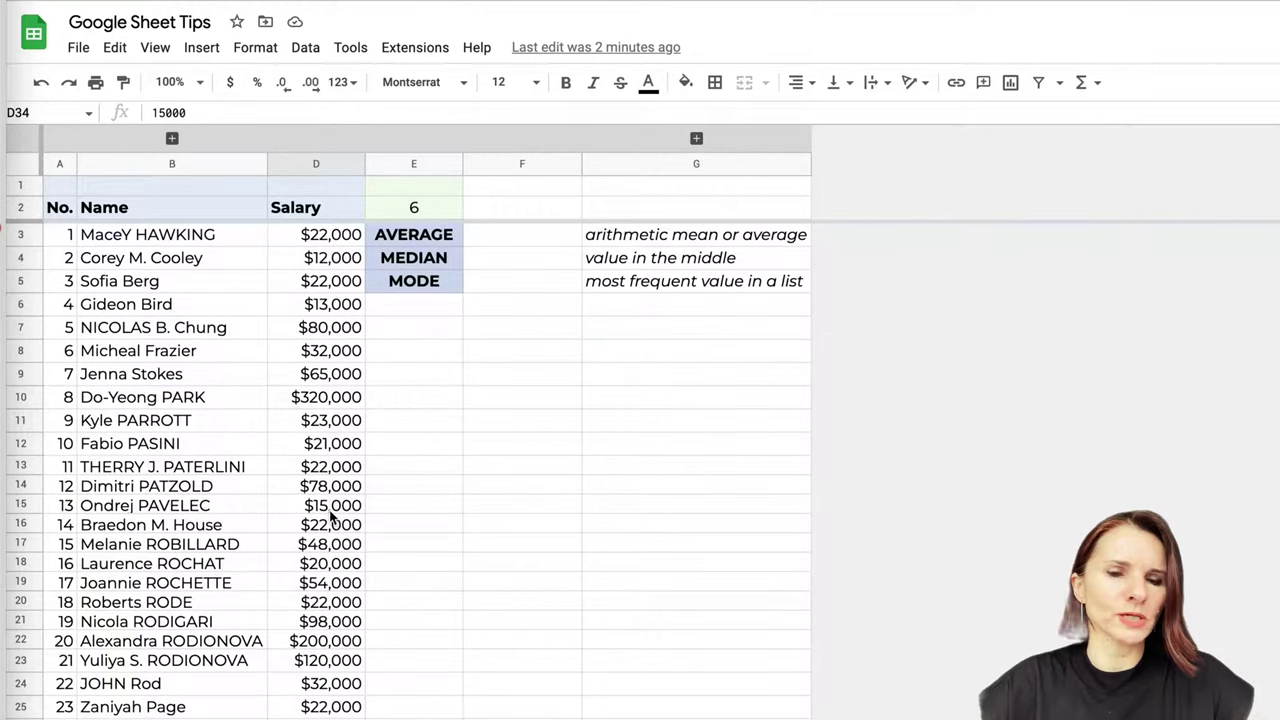
pyautogui.click(333, 489)
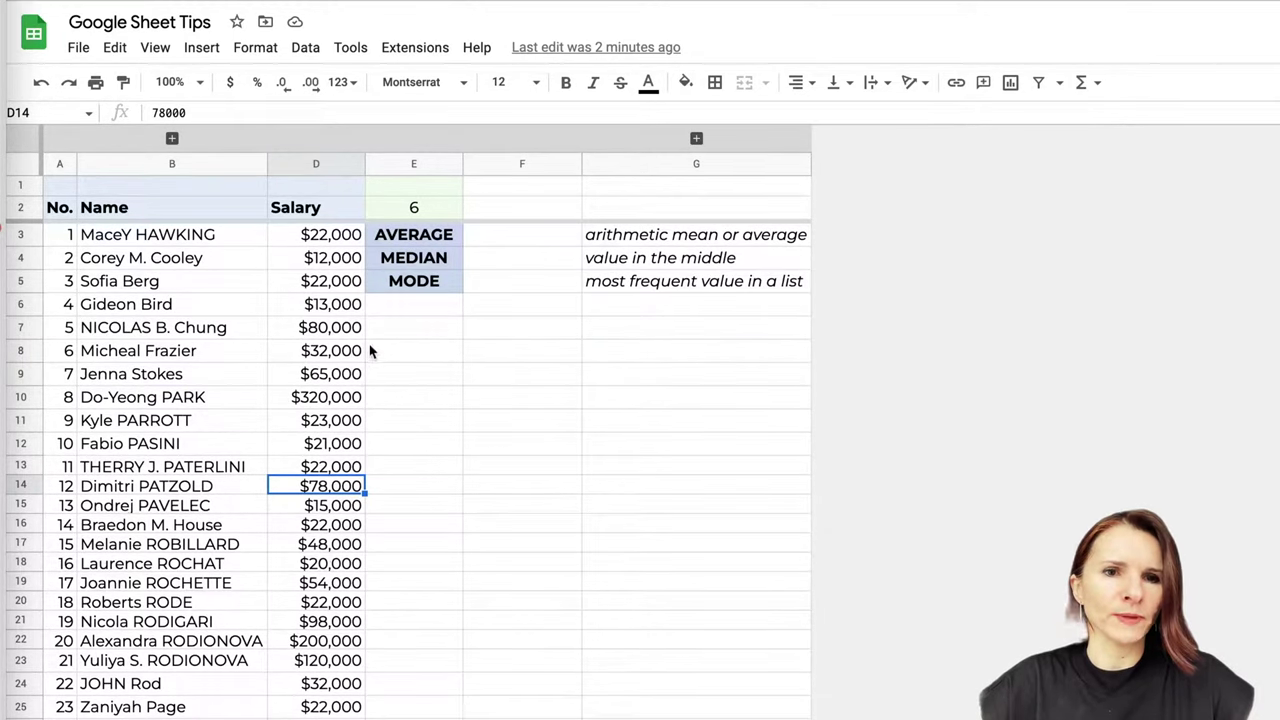
# - Enter =AVERAGE($D$3:$D$34) in F3, showing $60,750
pyautogui.click(535, 242)
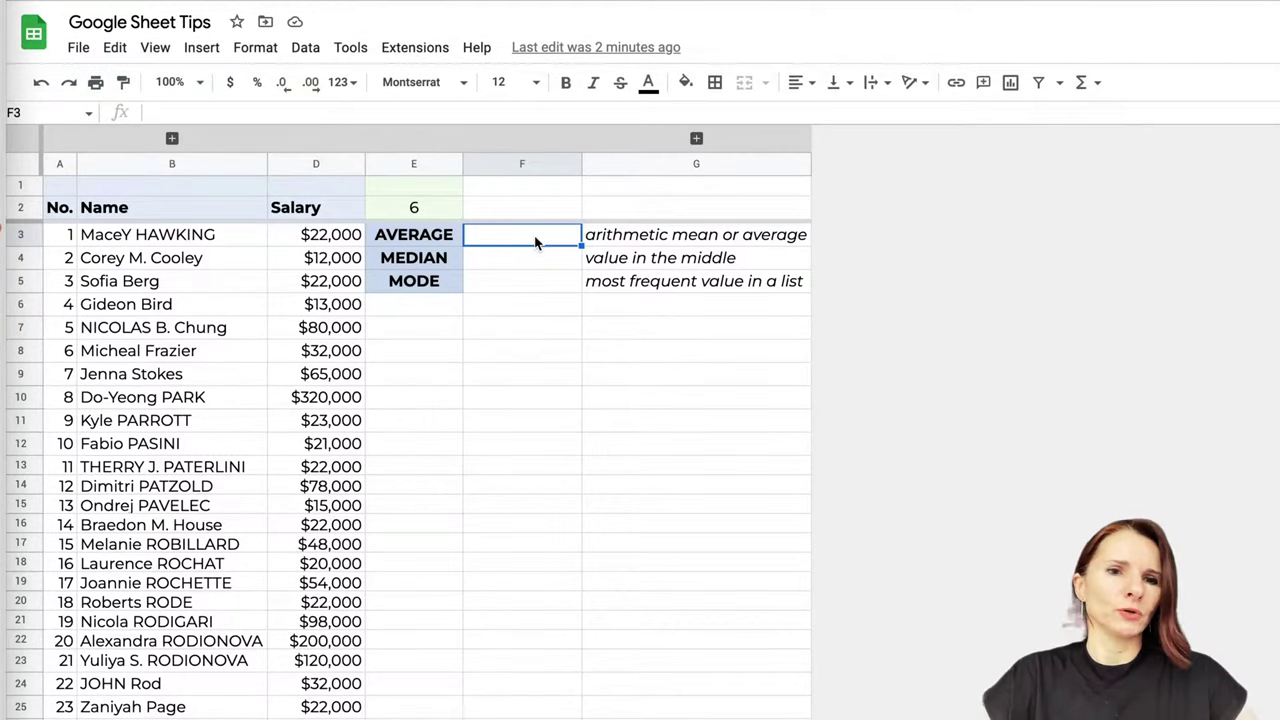
pyautogui.write('=a')
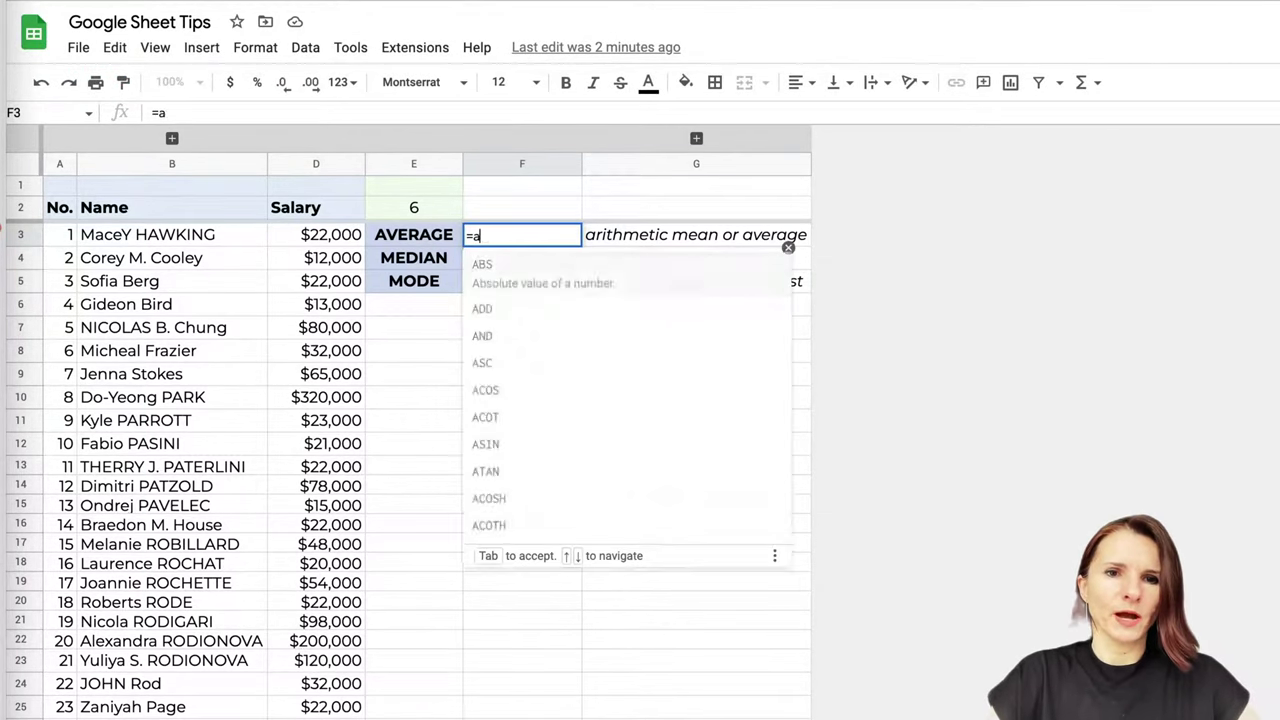
pyautogui.write('verage(')
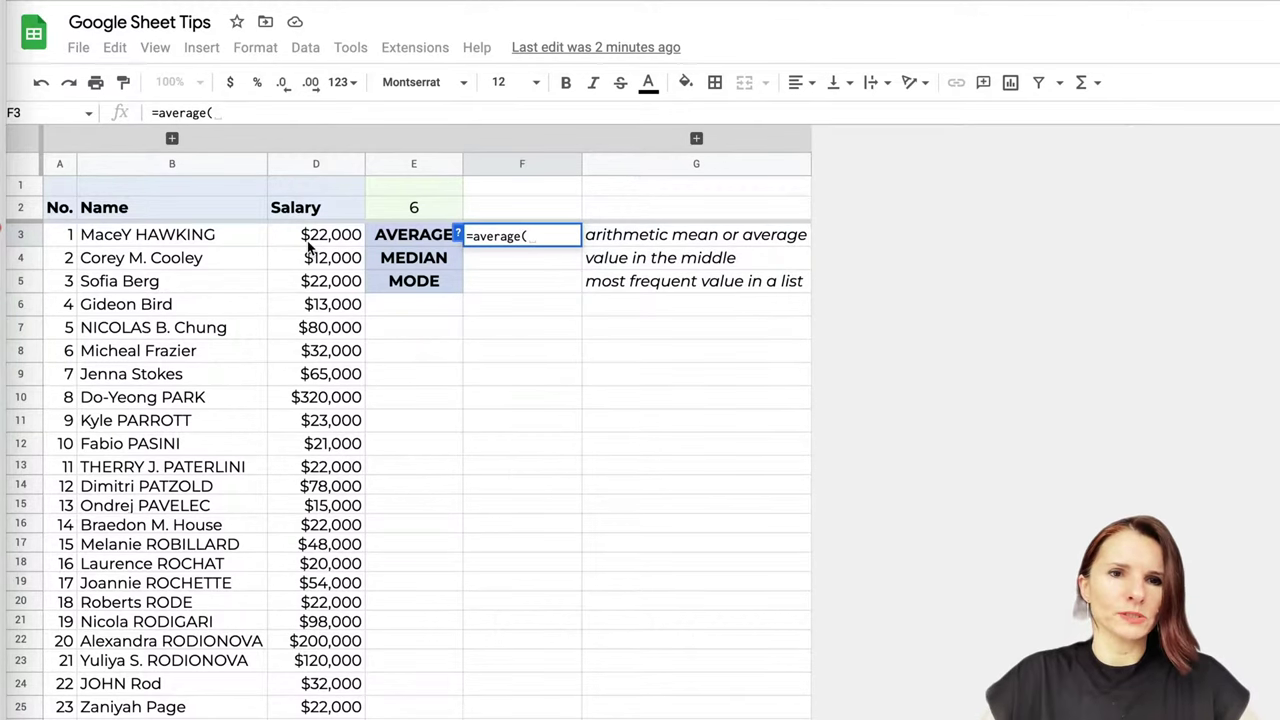
pyautogui.click(316, 236)
pyautogui.hotkey('ctrl', 'shift', 'Down')
pyautogui.hotkey('shift', 'Down')
pyautogui.hotkey('shift', 'Down')
pyautogui.hotkey('shift', 'Down')
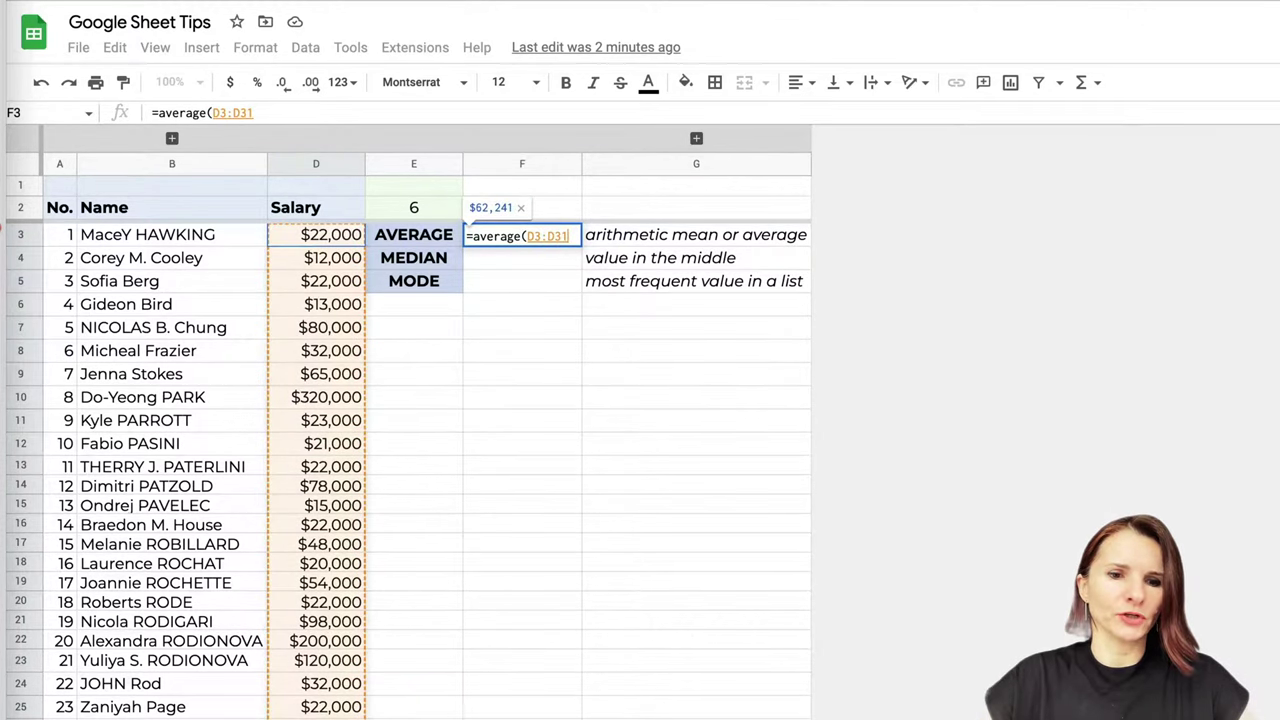
pyautogui.scroll(-5, 316, 450)
pyautogui.keyDown('shift'); pyautogui.click(329, 664); pyautogui.keyUp('shift')
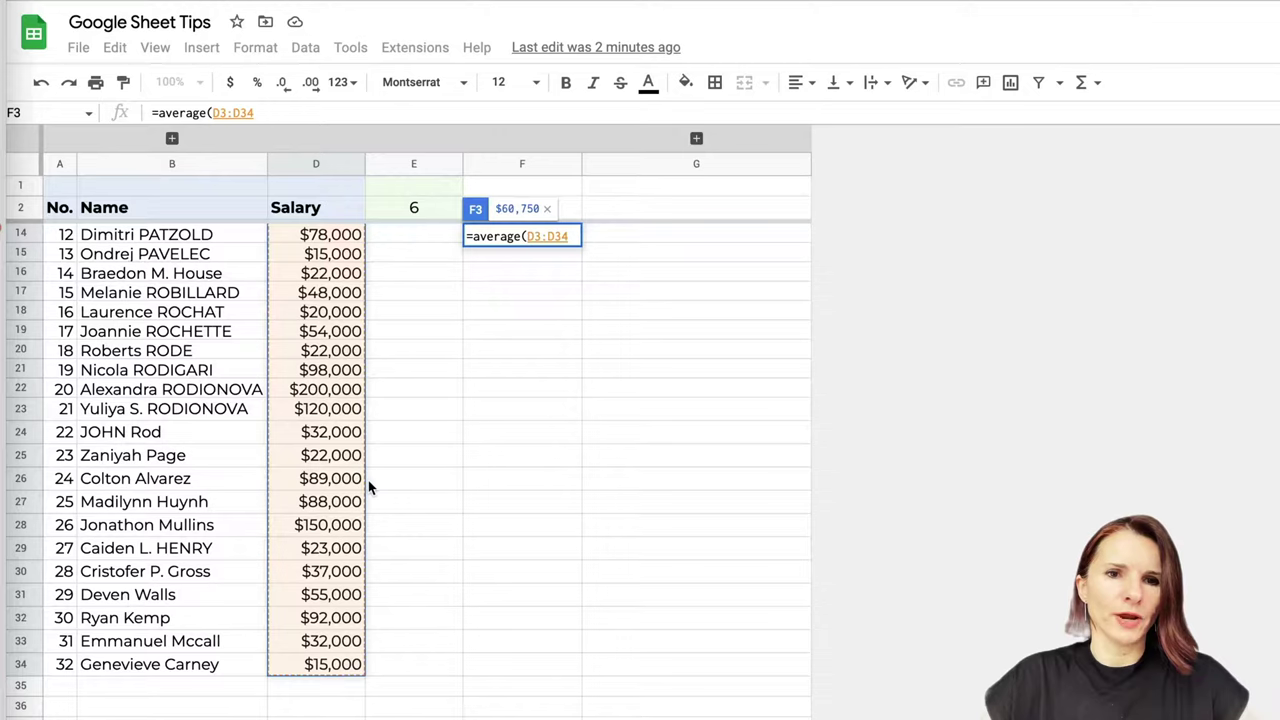
pyautogui.scroll(5, 368, 486)
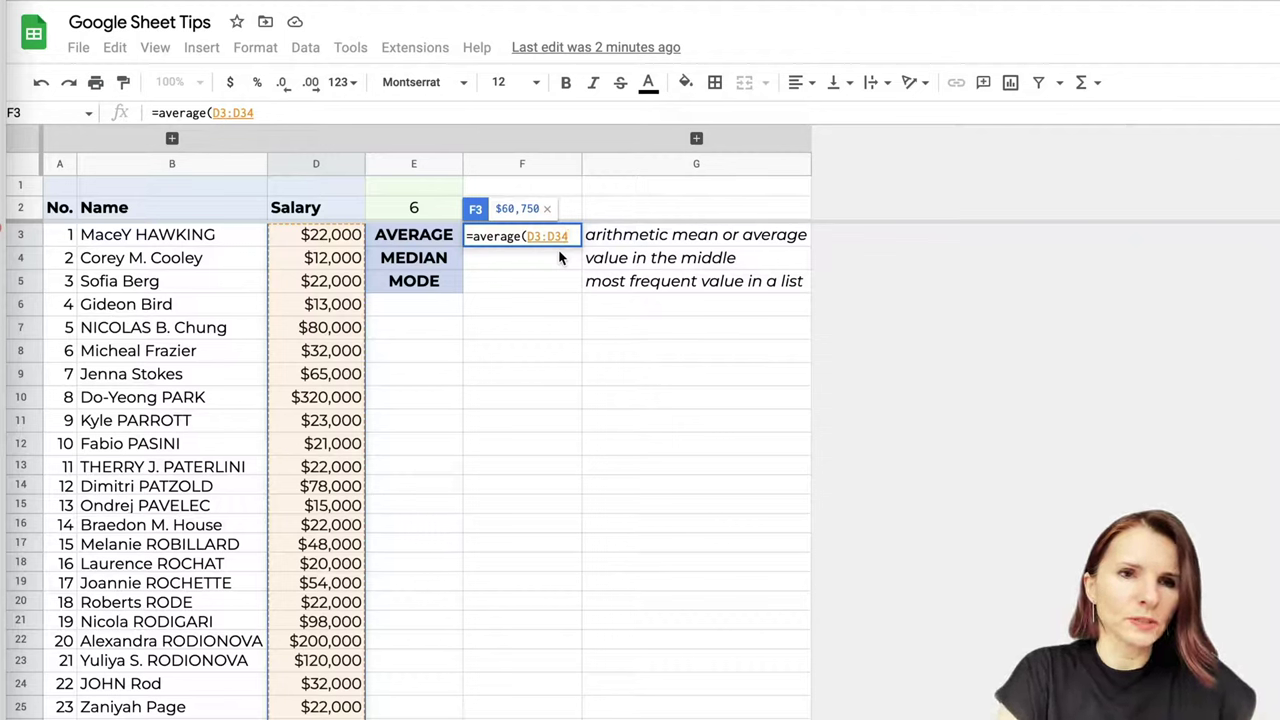
pyautogui.press('F4')
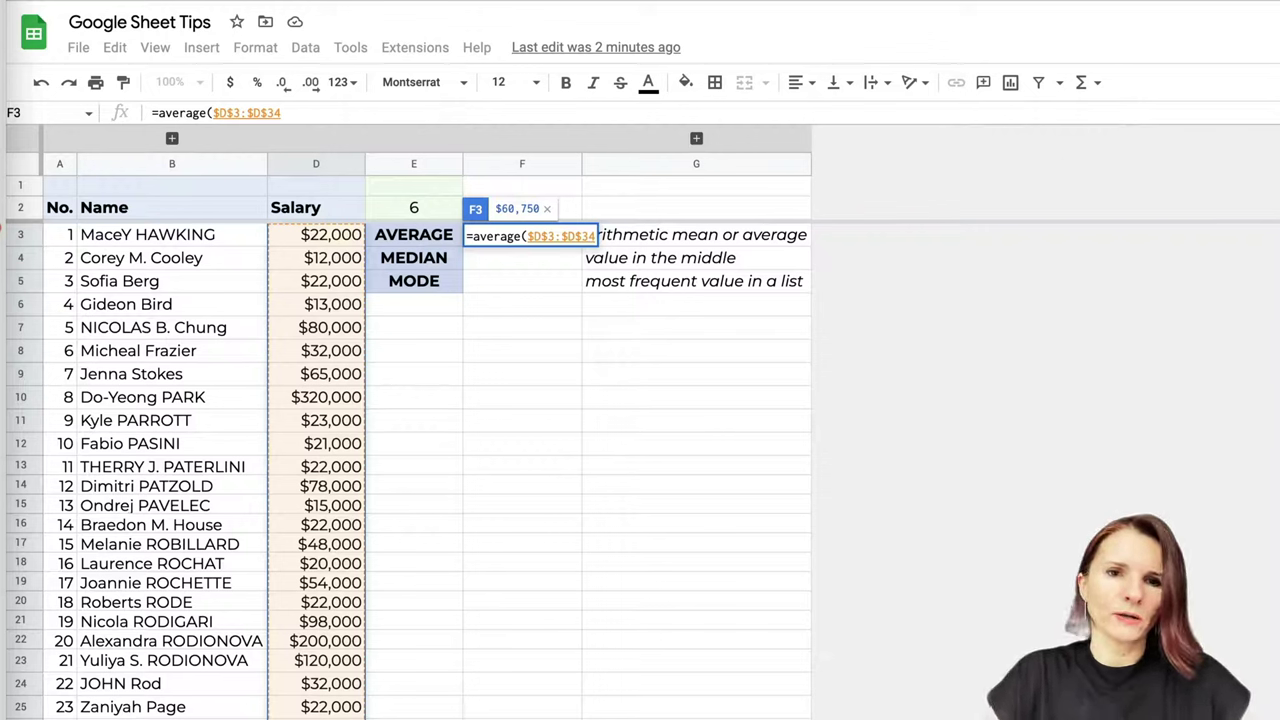
pyautogui.press('Return')
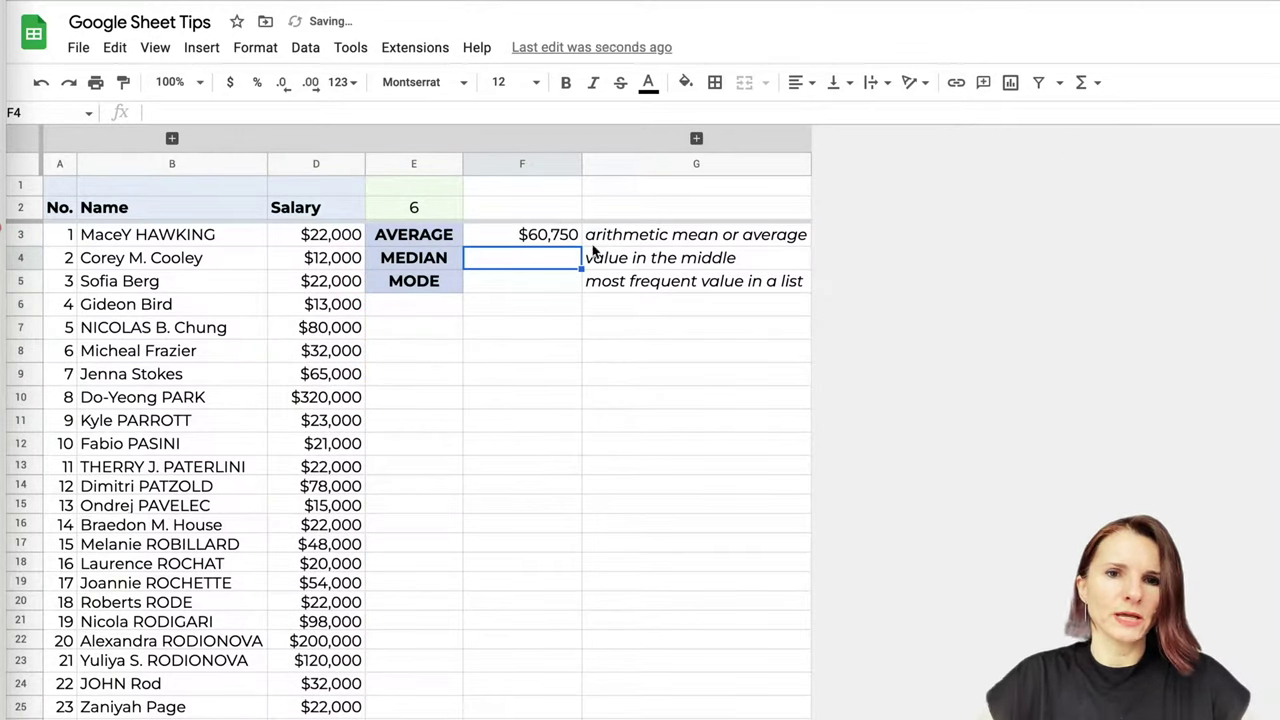
pyautogui.click(562, 236)
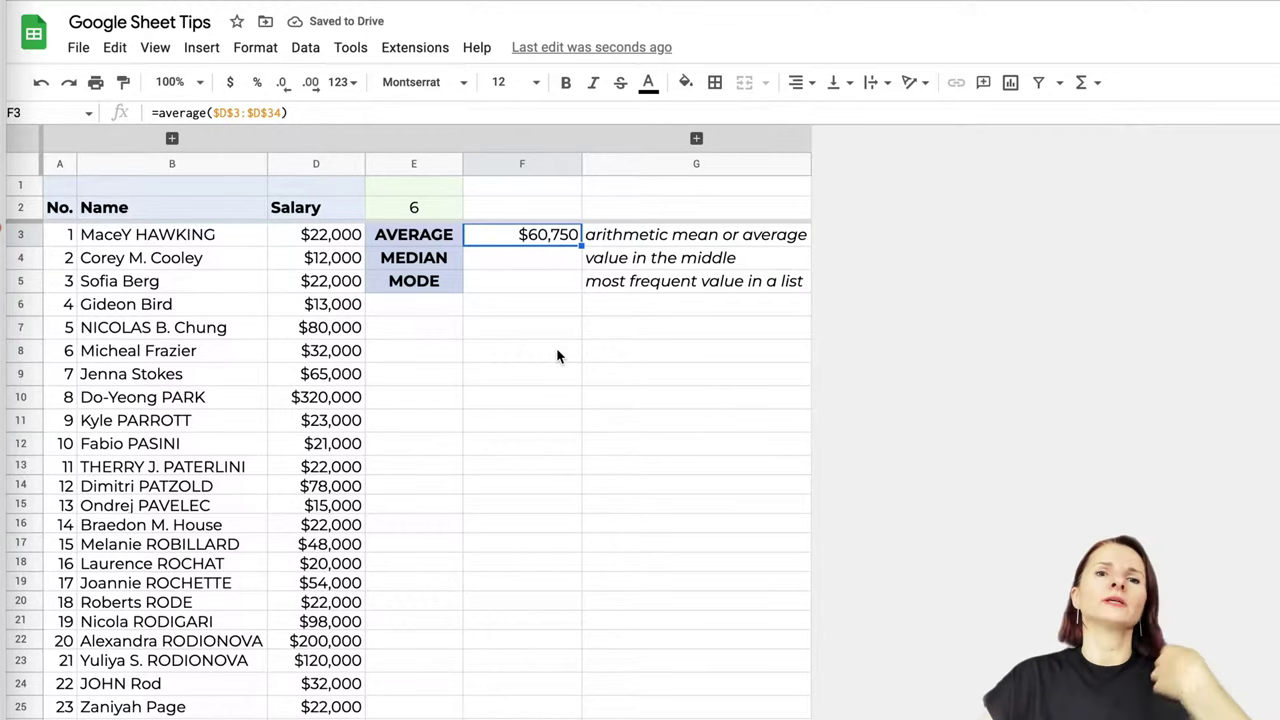
pyautogui.scroll(-5, 555, 384)
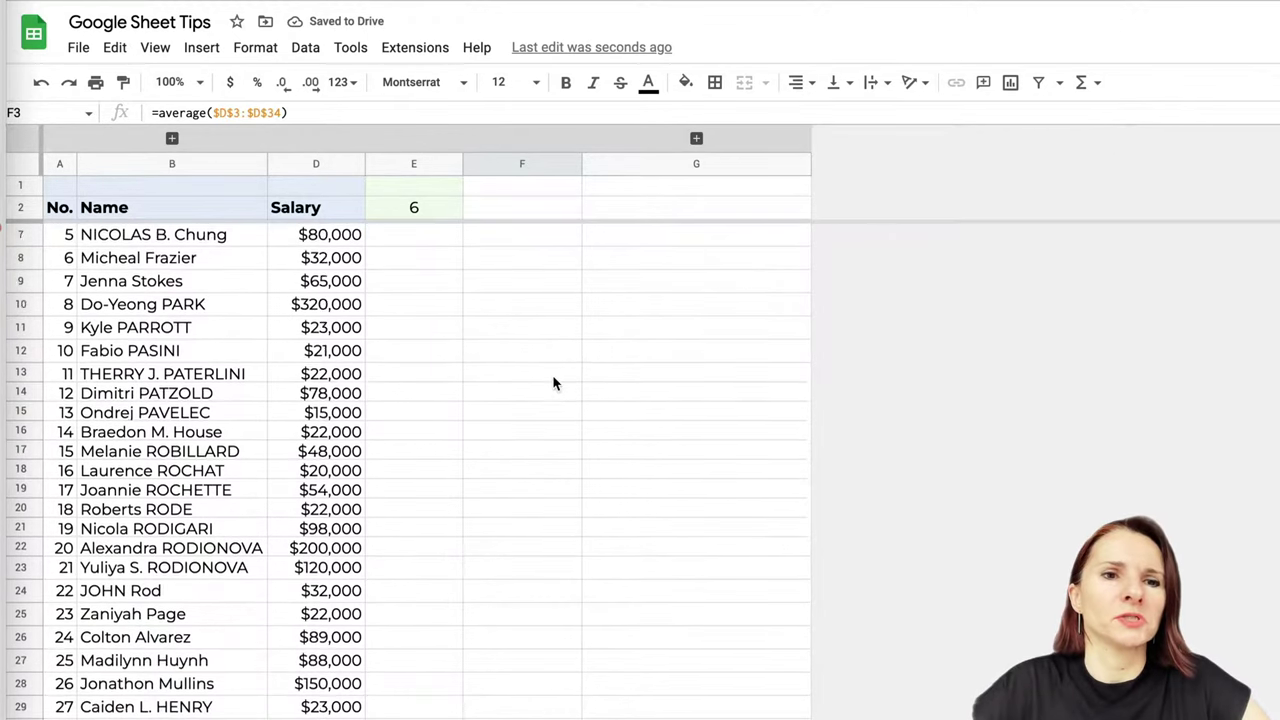
pyautogui.scroll(-2, 555, 384)
pyautogui.scroll(7, 555, 384)
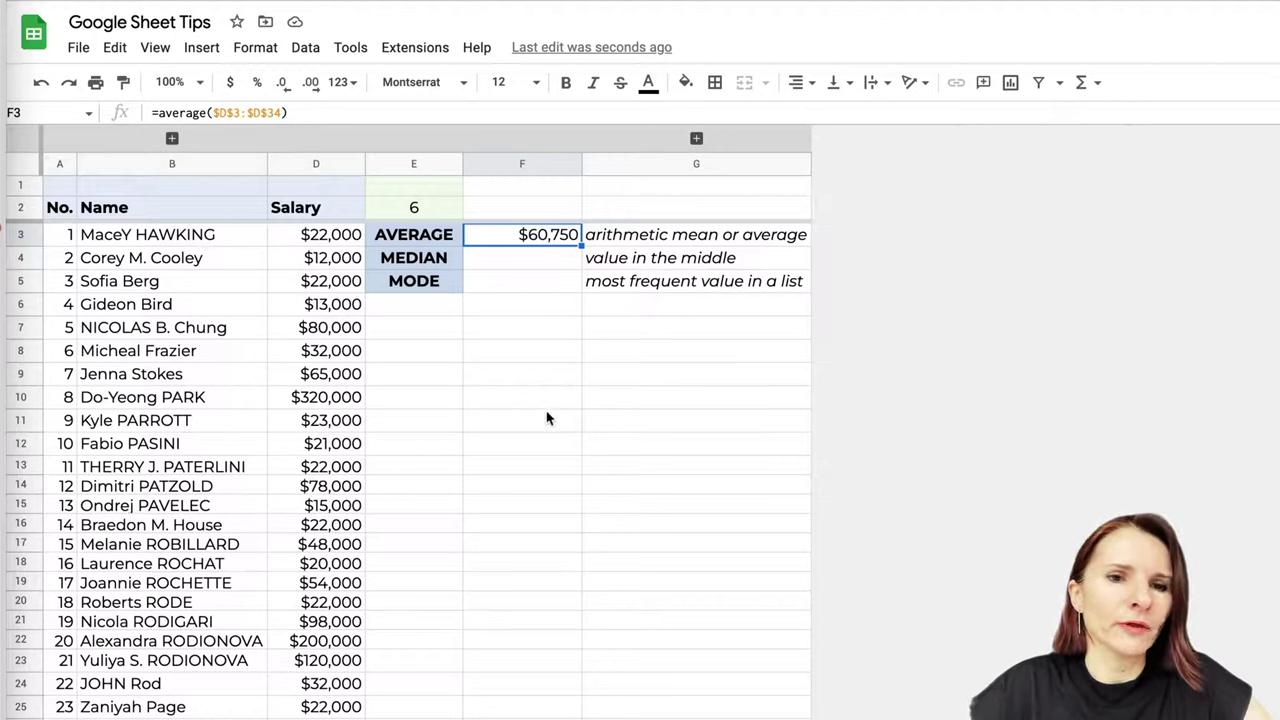
pyautogui.click(336, 400)
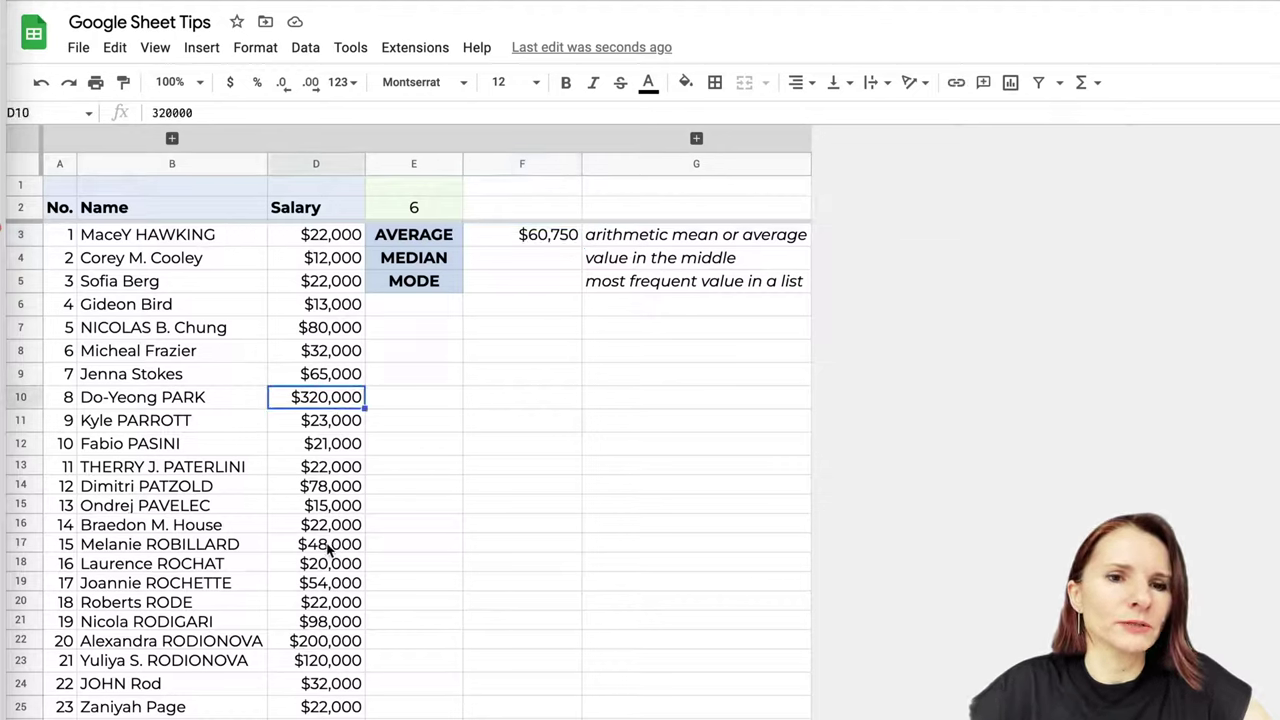
pyautogui.click(339, 644)
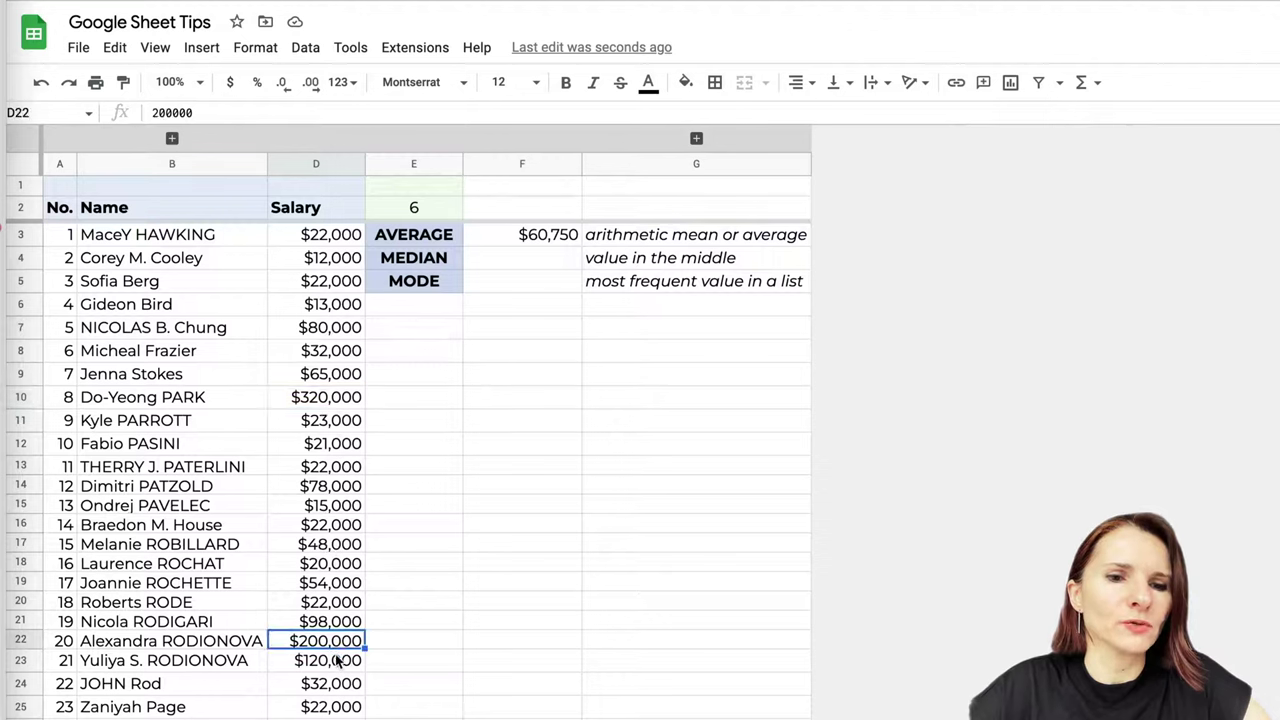
pyautogui.click(340, 662)
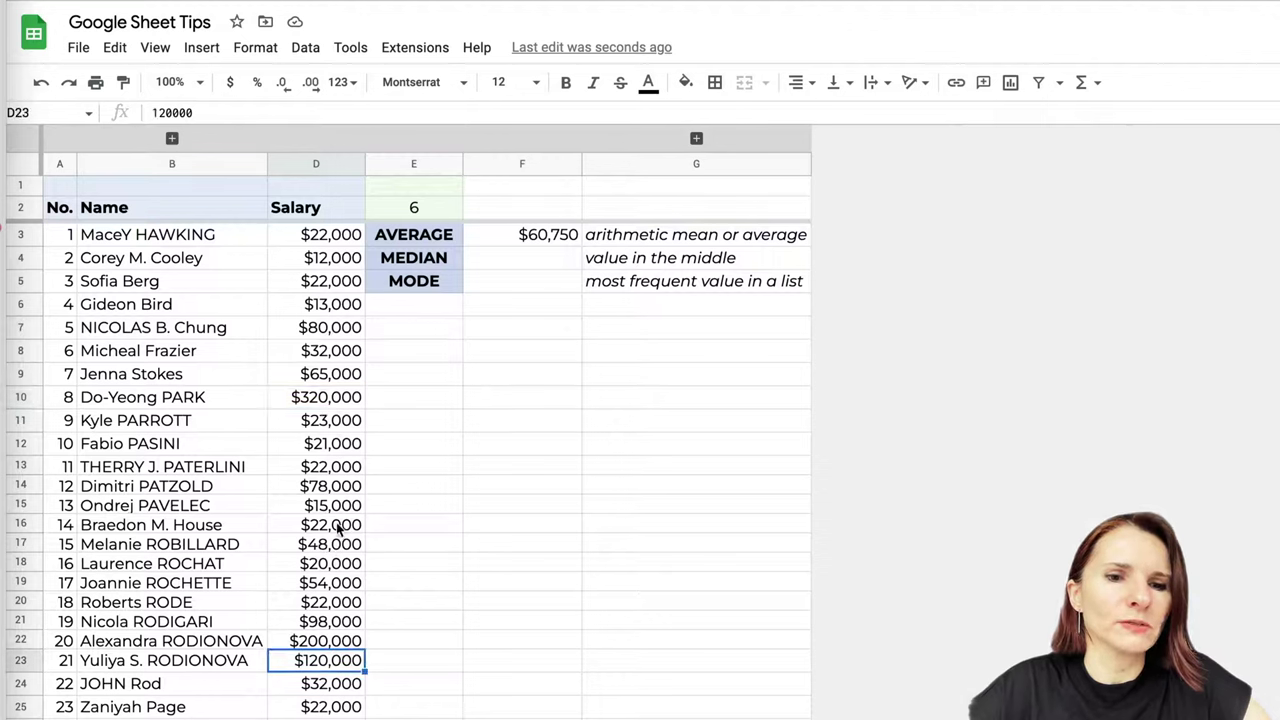
pyautogui.click(348, 401)
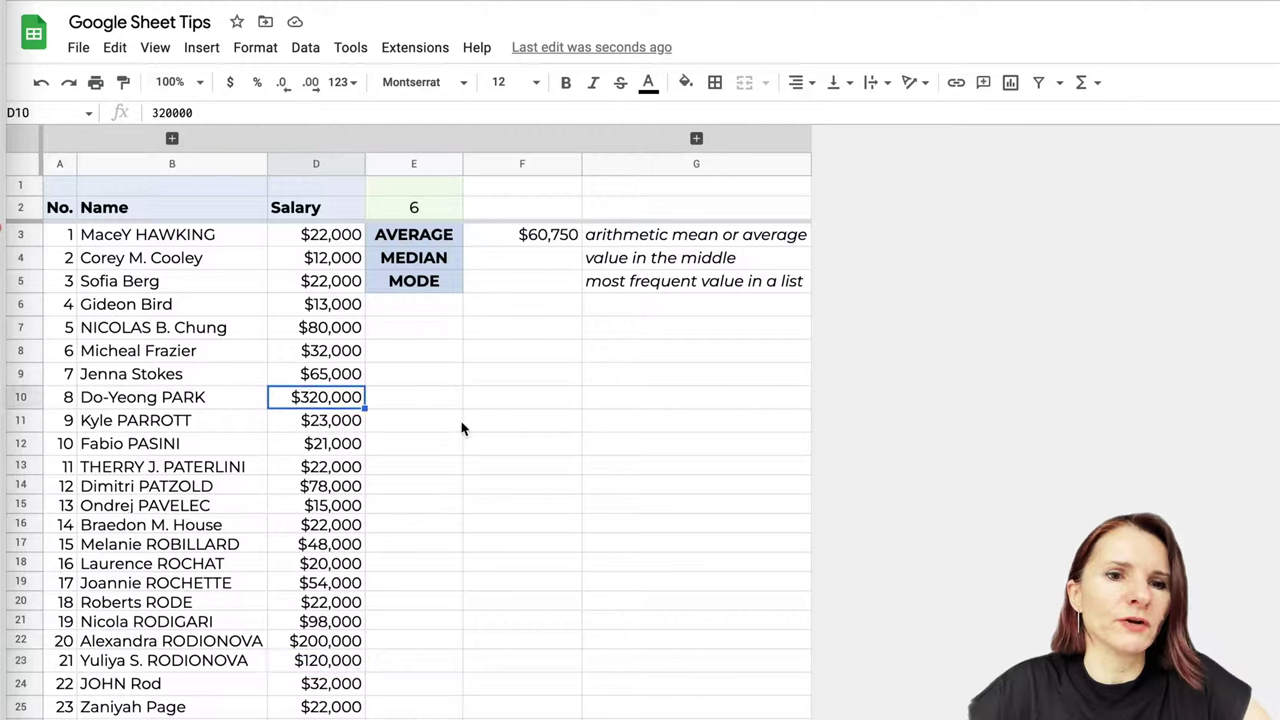
pyautogui.click(548, 240)
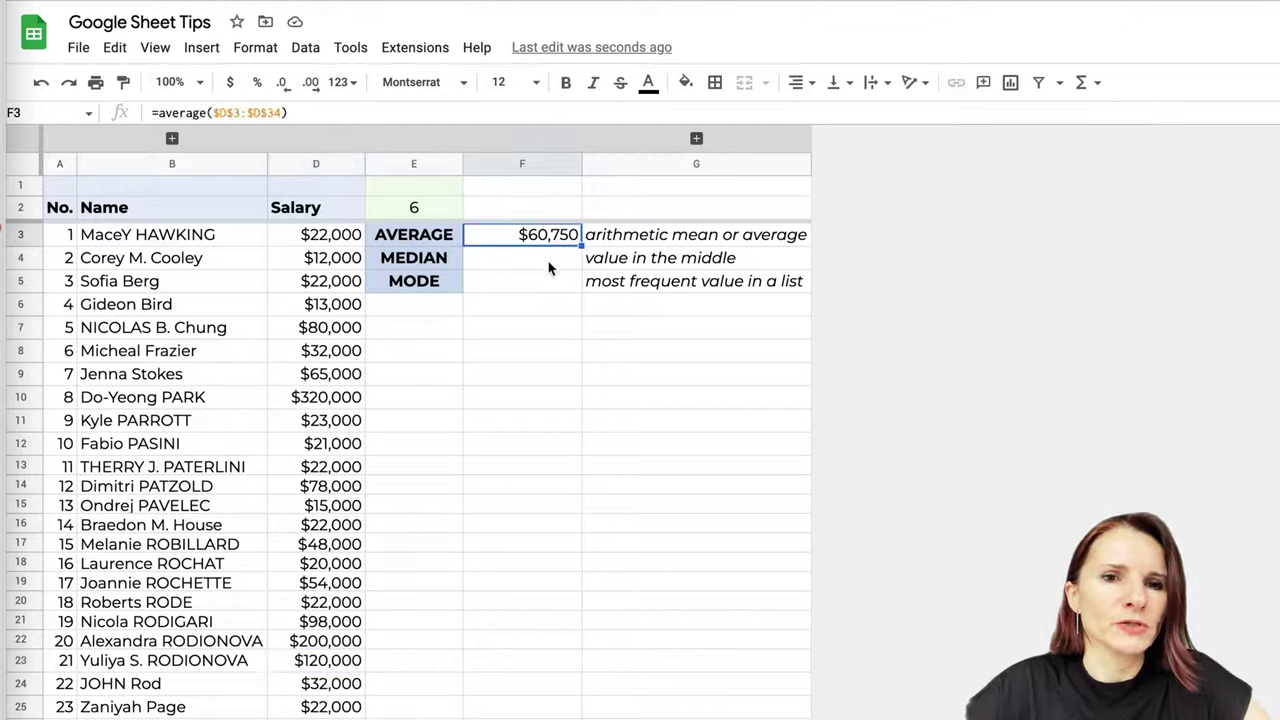
pyautogui.click(549, 264)
pyautogui.click(566, 242)
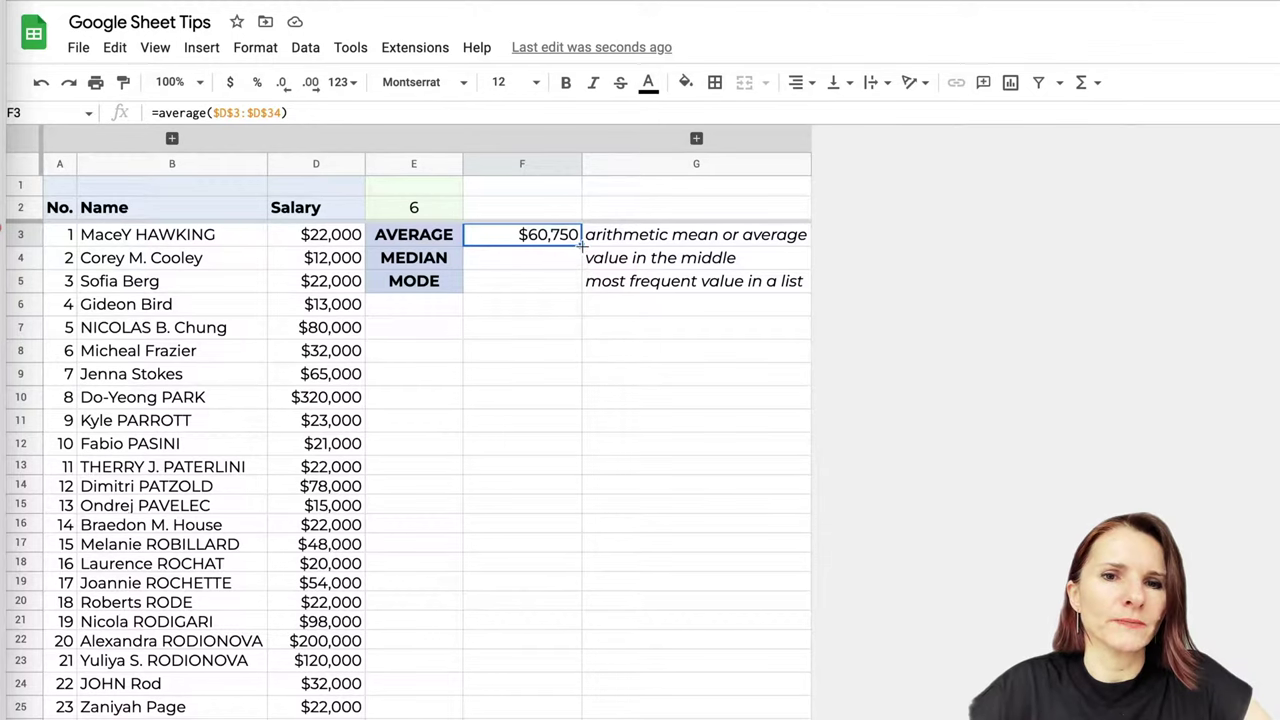
pyautogui.moveTo(580, 244); pyautogui.dragTo(580, 260)
# - Change F4's formula from AVERAGE to MEDIAN over $D$3:$D$34, giving $32,000, then select column D
pyautogui.click(553, 263)
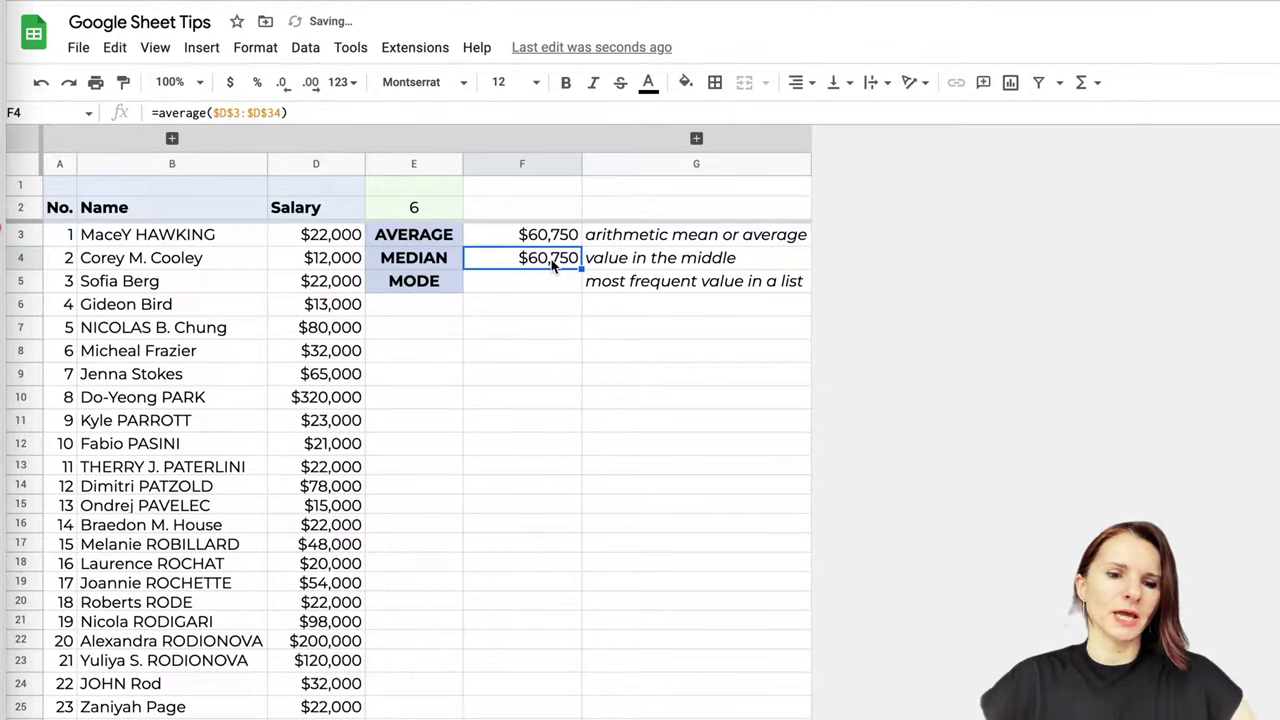
pyautogui.click(187, 113)
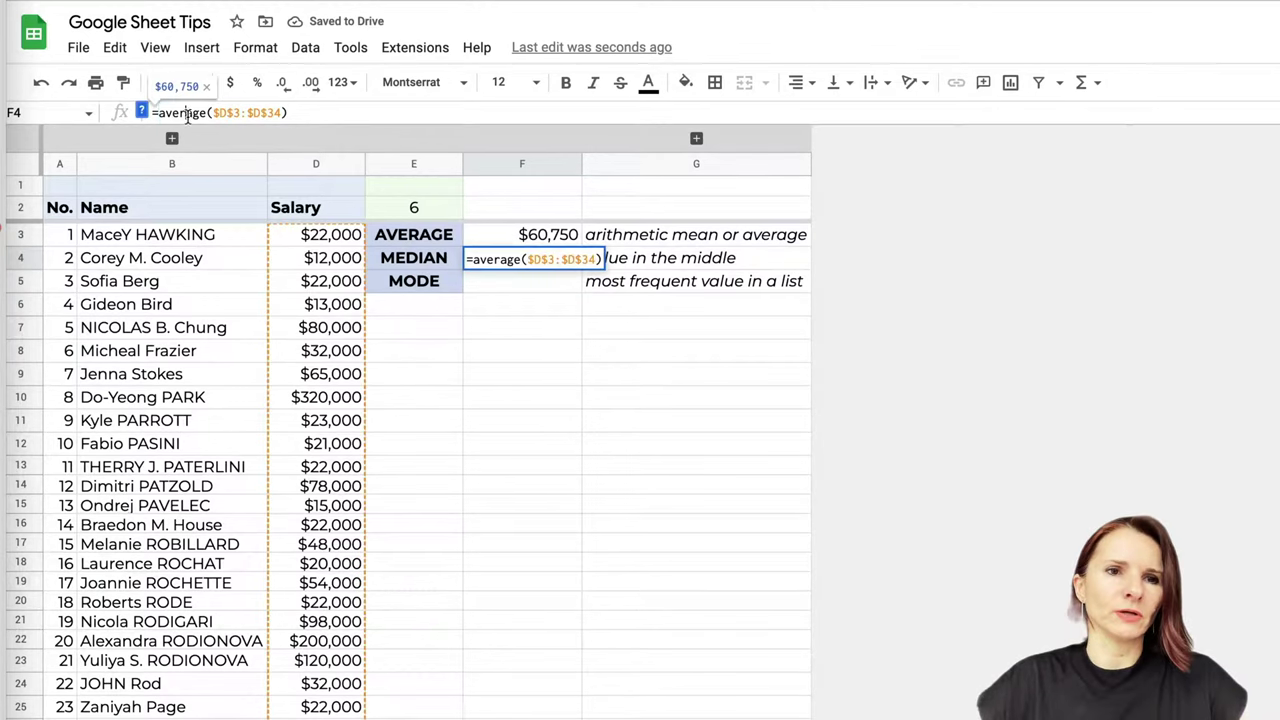
pyautogui.doubleClick(187, 113)
pyautogui.write('=median')
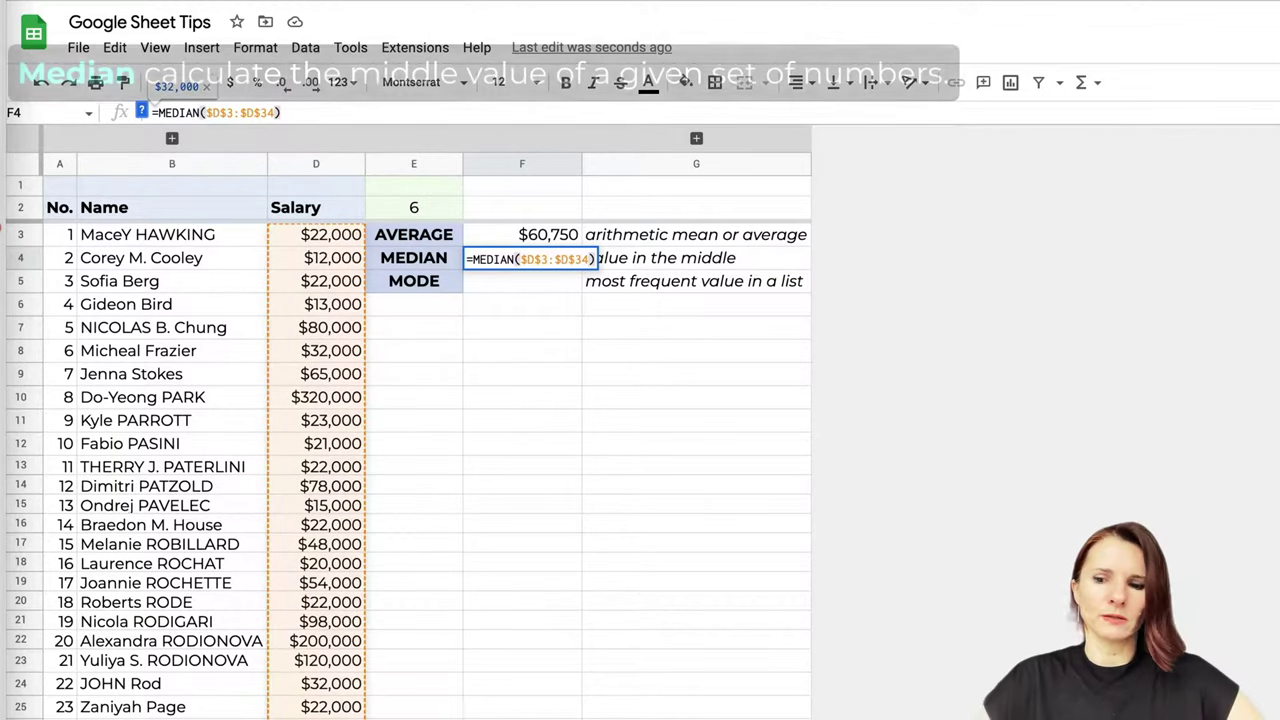
pyautogui.press('Return')
pyautogui.click(528, 260)
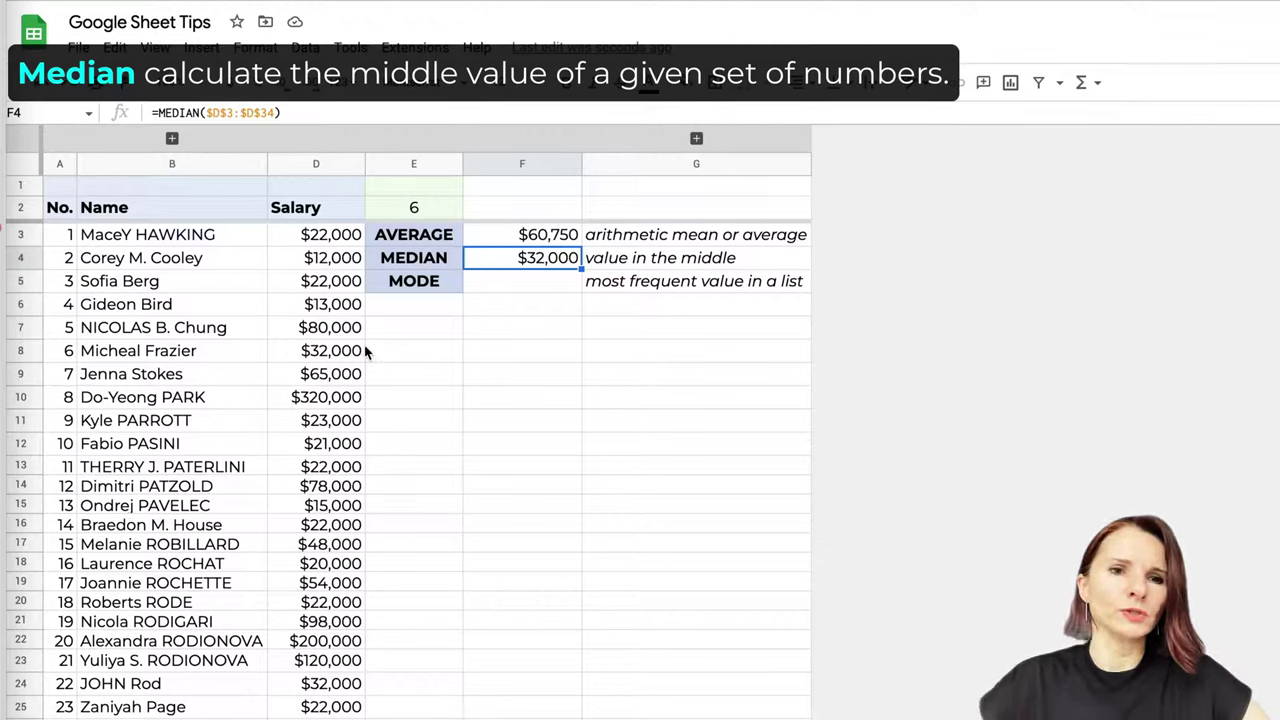
pyautogui.click(333, 164)
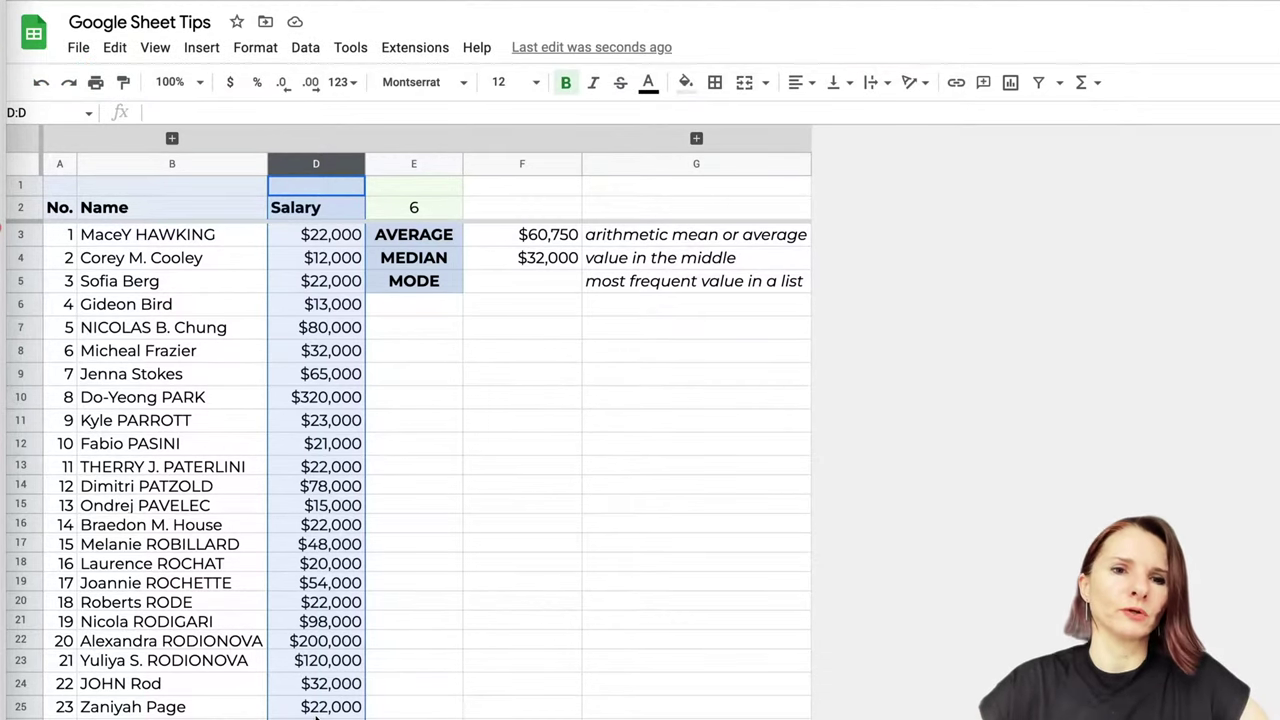
pyautogui.scroll(-3, 343, 545)
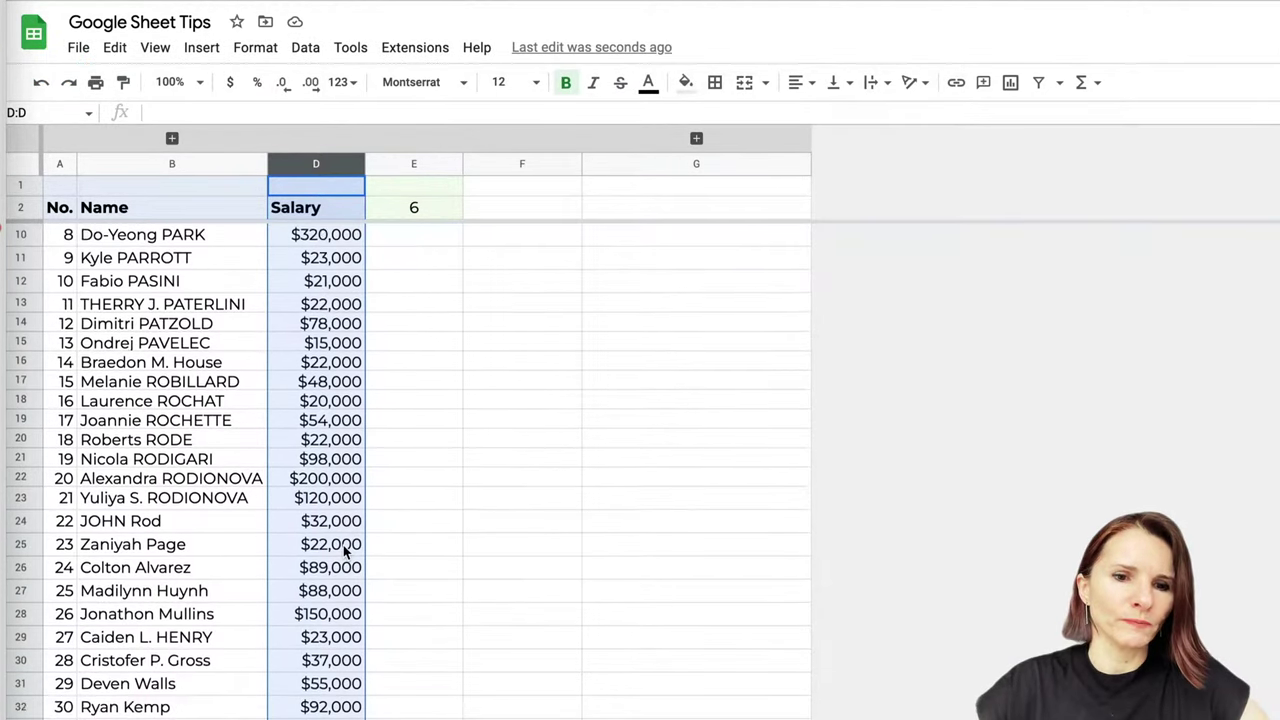
pyautogui.scroll(-1, 343, 545)
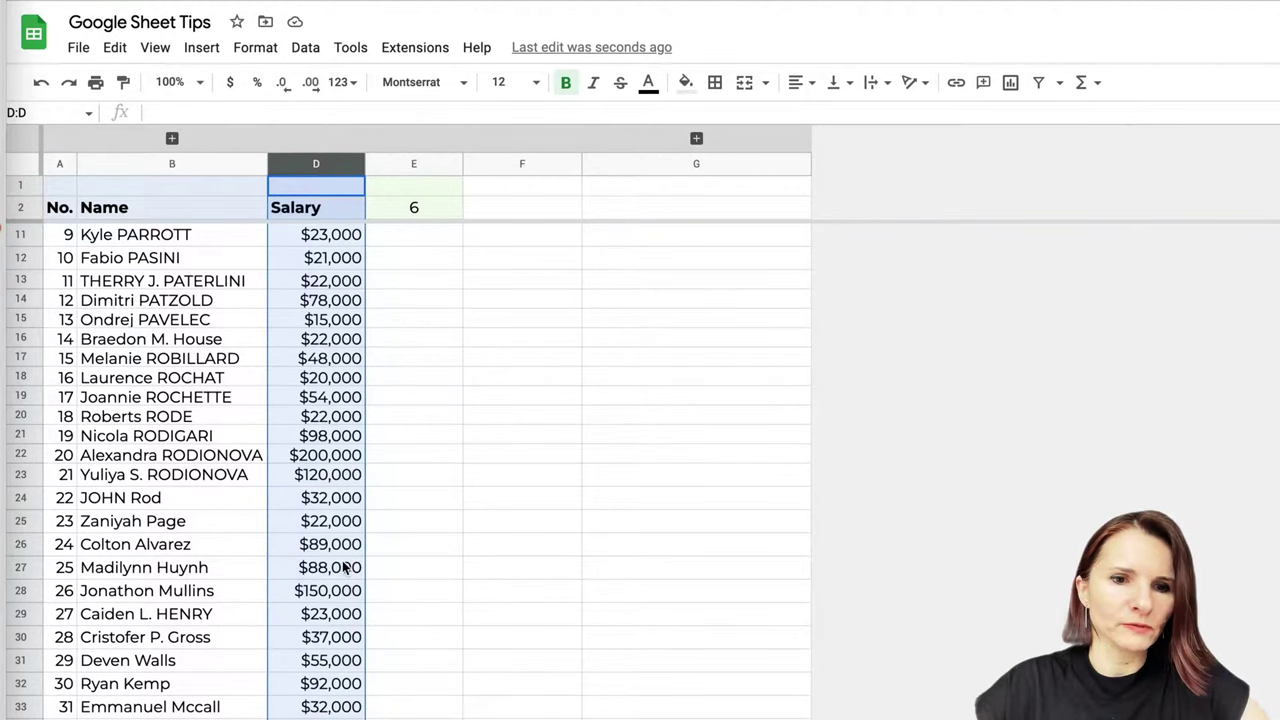
pyautogui.click(323, 714)
pyautogui.scroll(3, 321, 630)
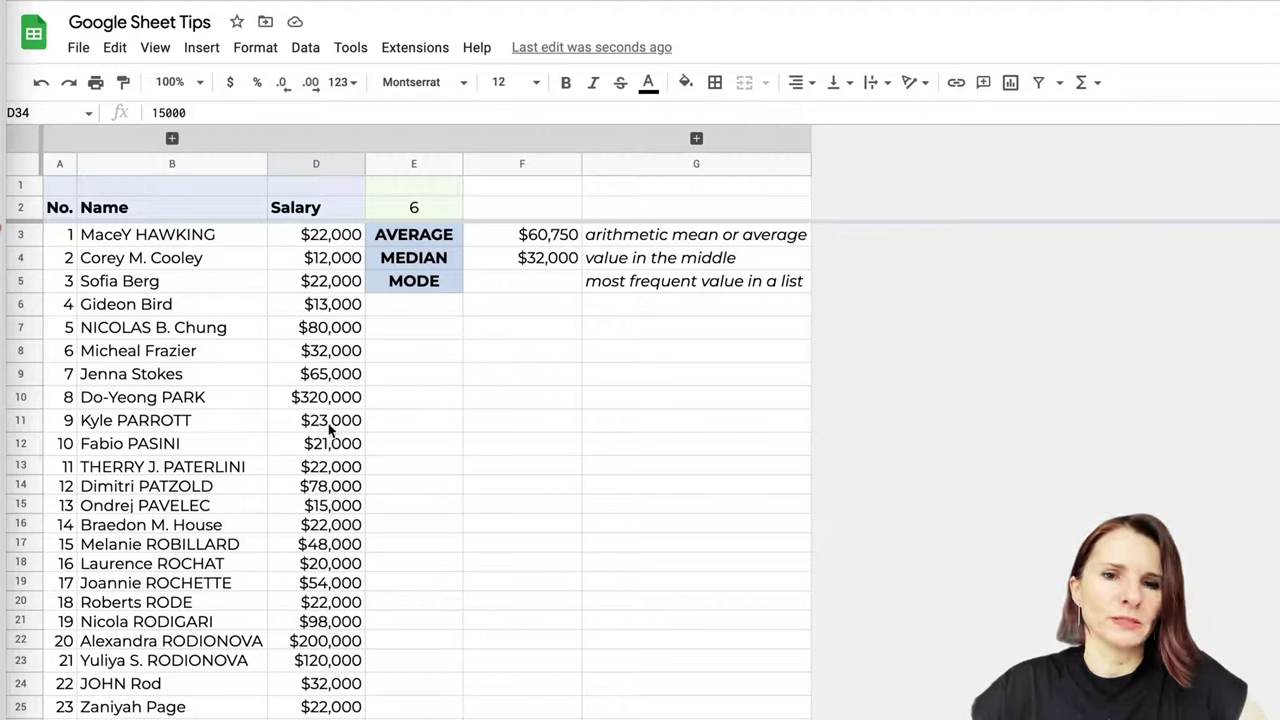
pyautogui.click(548, 259)
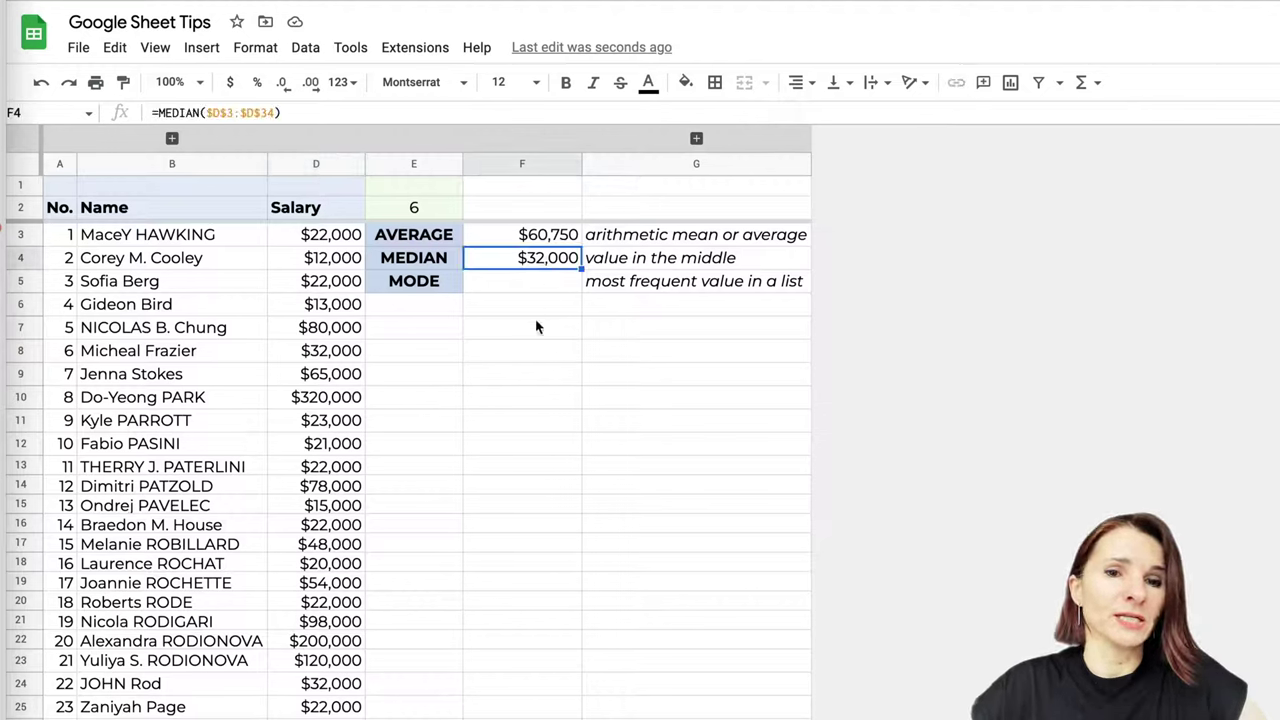
pyautogui.click(559, 246)
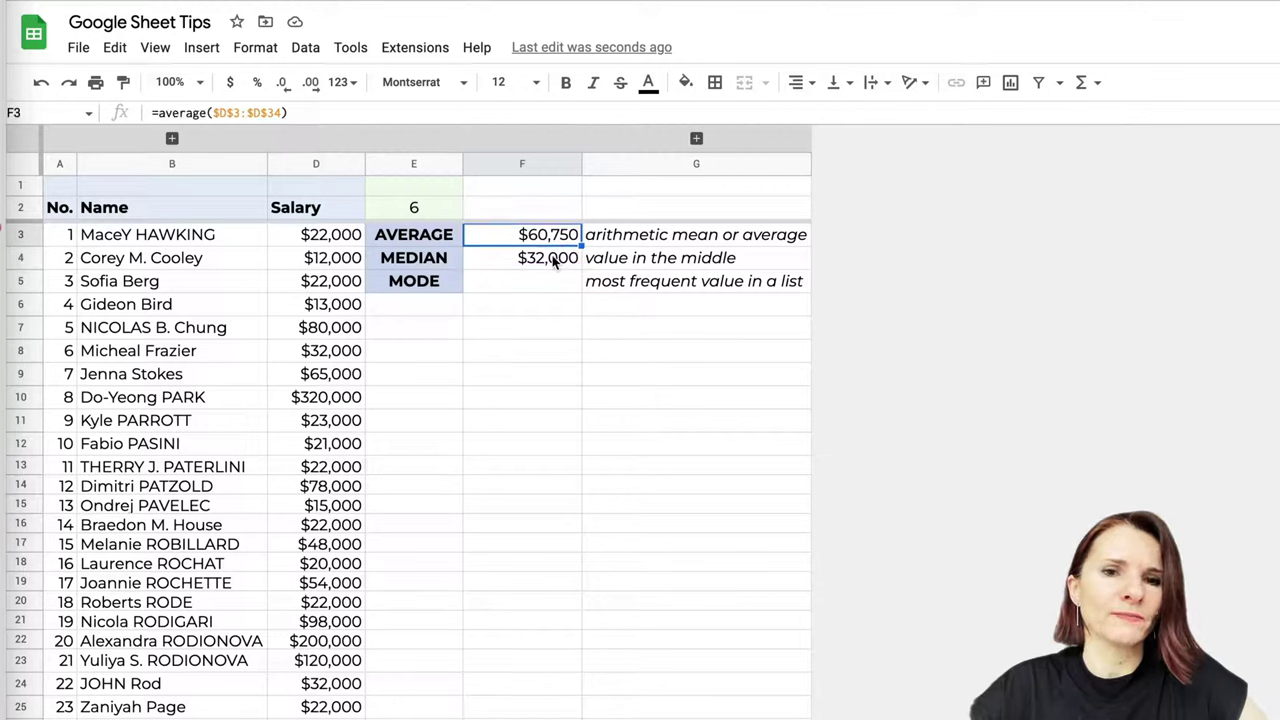
pyautogui.click(556, 260)
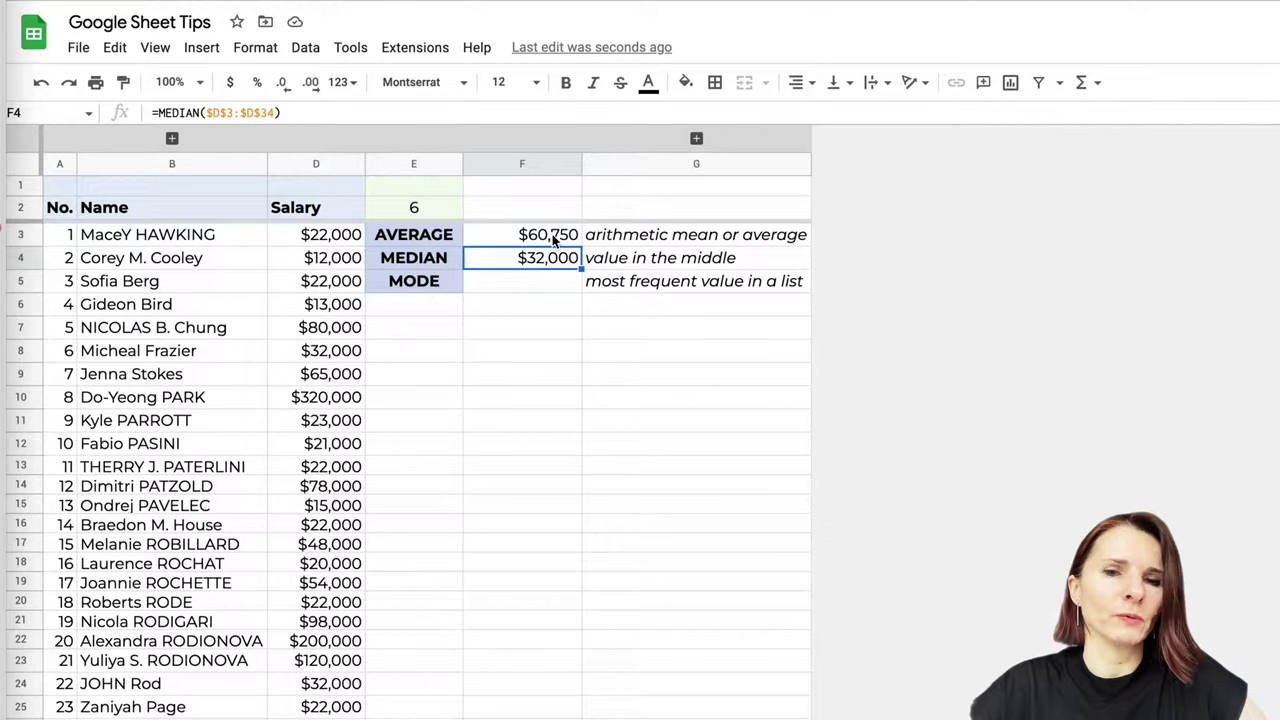
# - Fill F4's formula down to F5 and change MEDIAN to MODE, giving $22,000
pyautogui.click(556, 288)
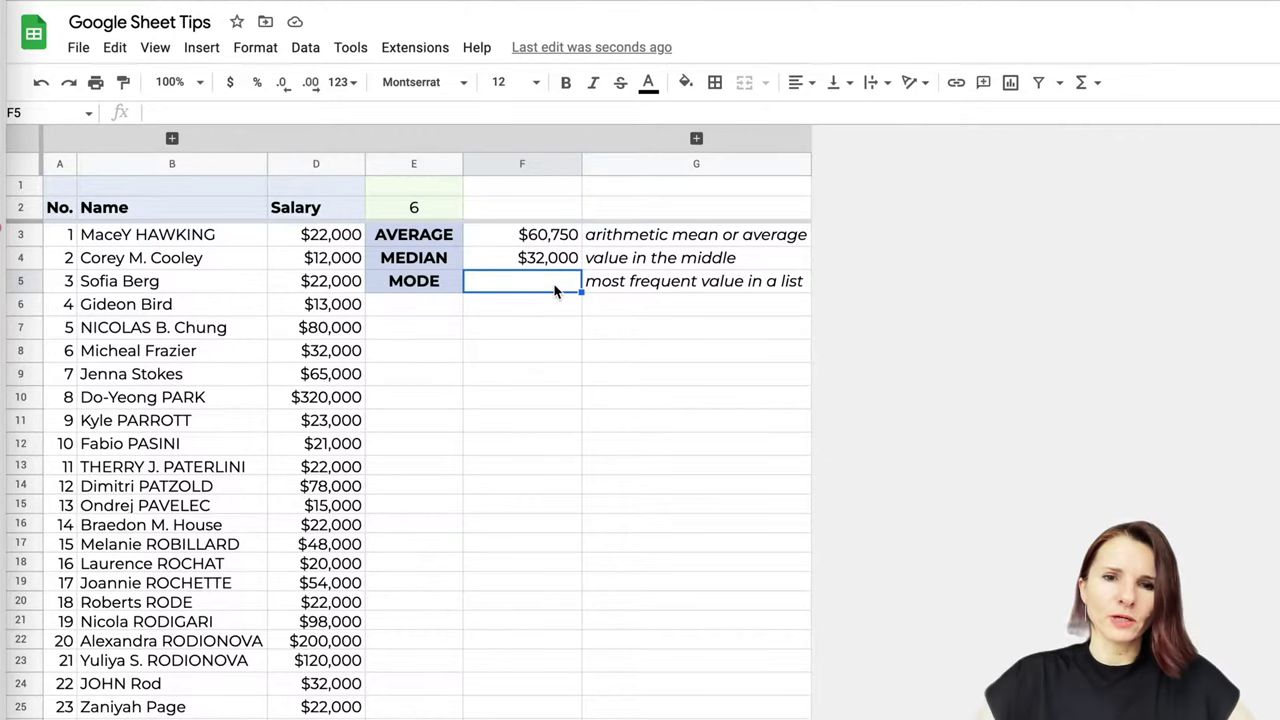
pyautogui.click(560, 259)
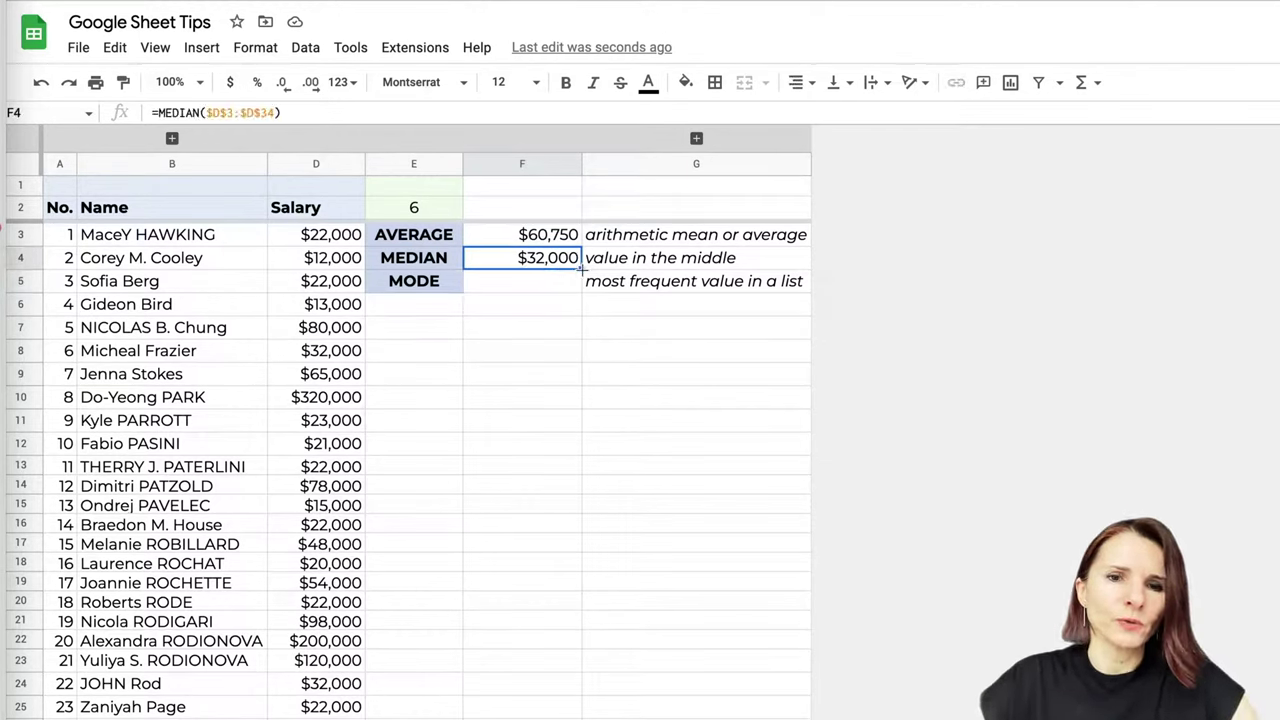
pyautogui.moveTo(580, 268); pyautogui.dragTo(583, 285)
pyautogui.click(576, 286)
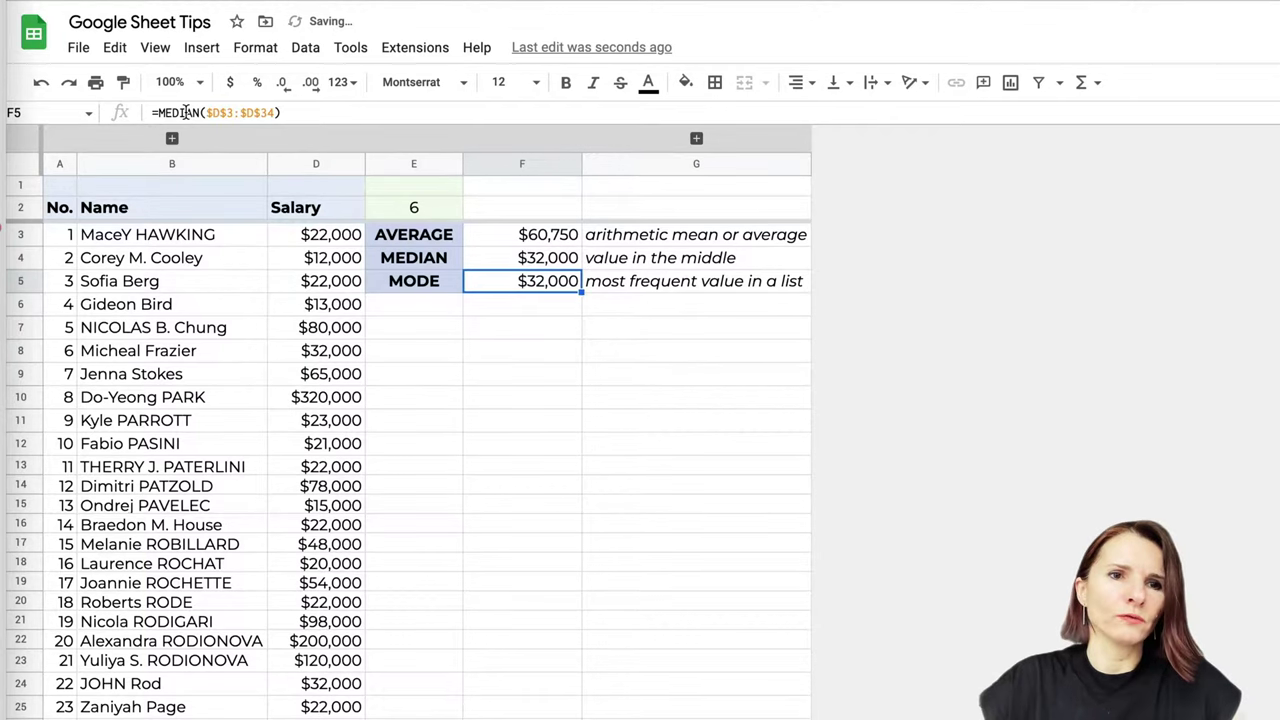
pyautogui.doubleClick(185, 112)
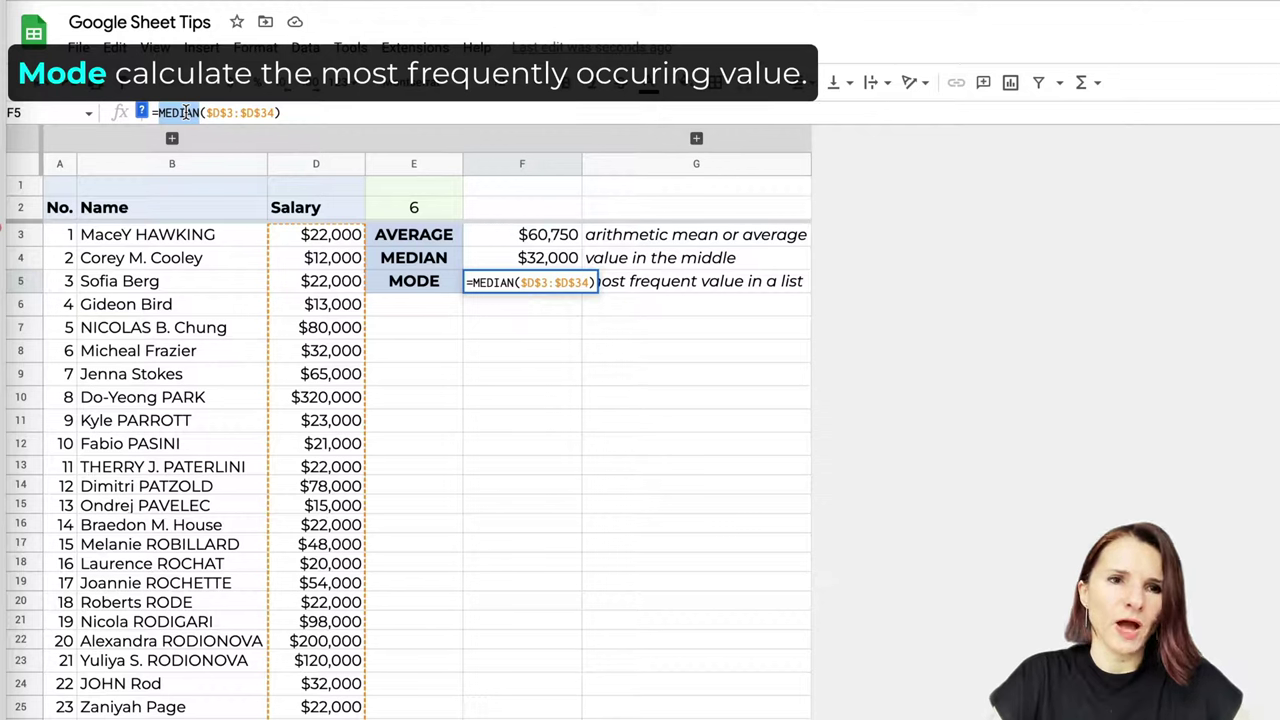
pyautogui.write('mode')
pyautogui.press('Tab')
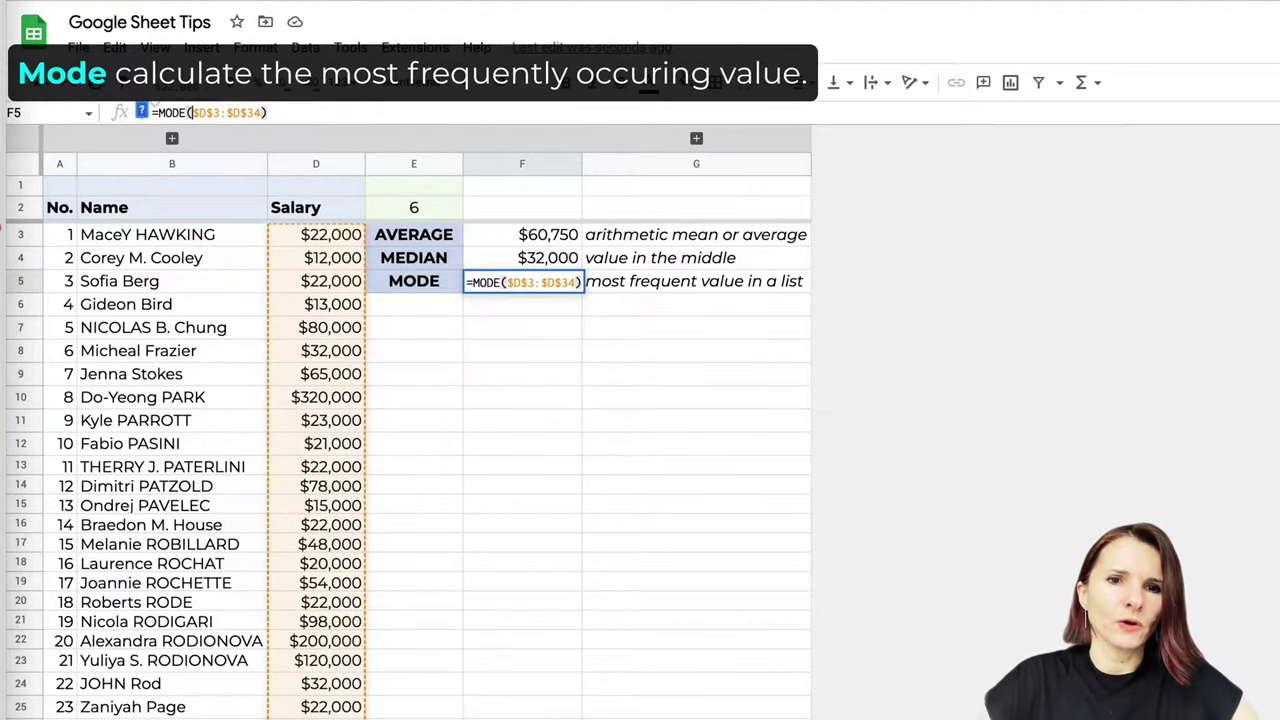
pyautogui.press('Return')
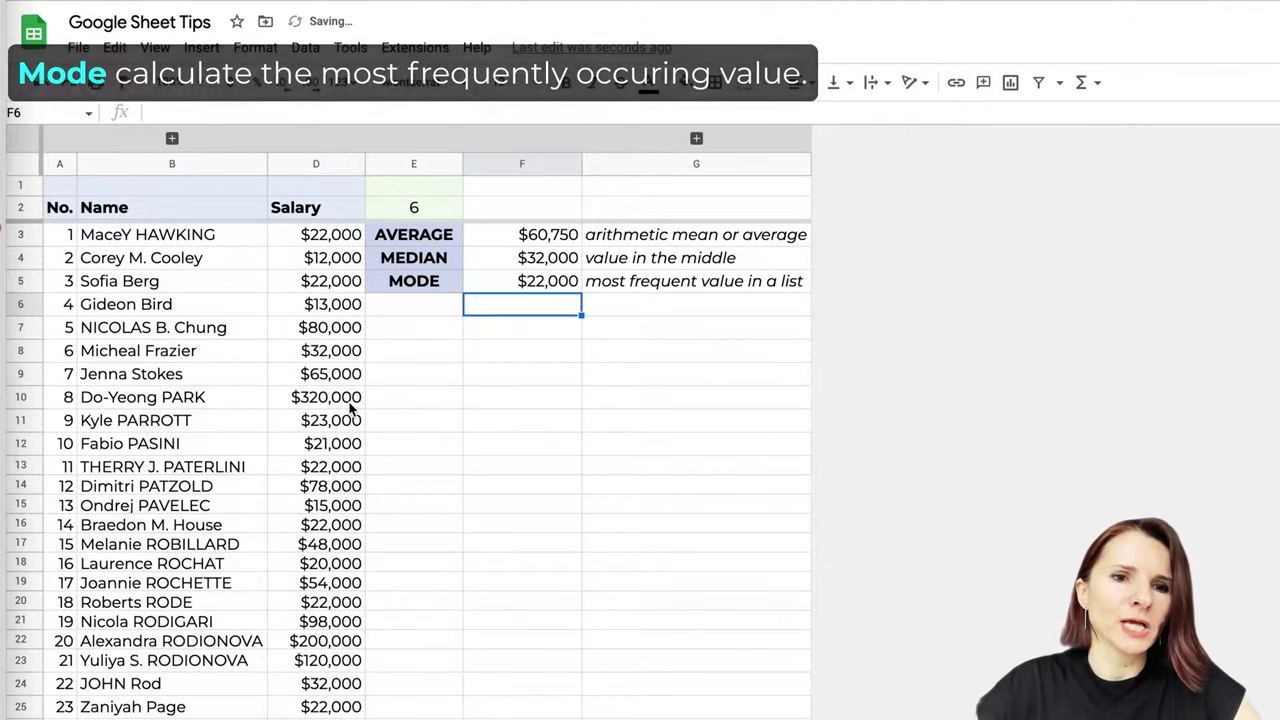
pyautogui.scroll(-2, 336, 432)
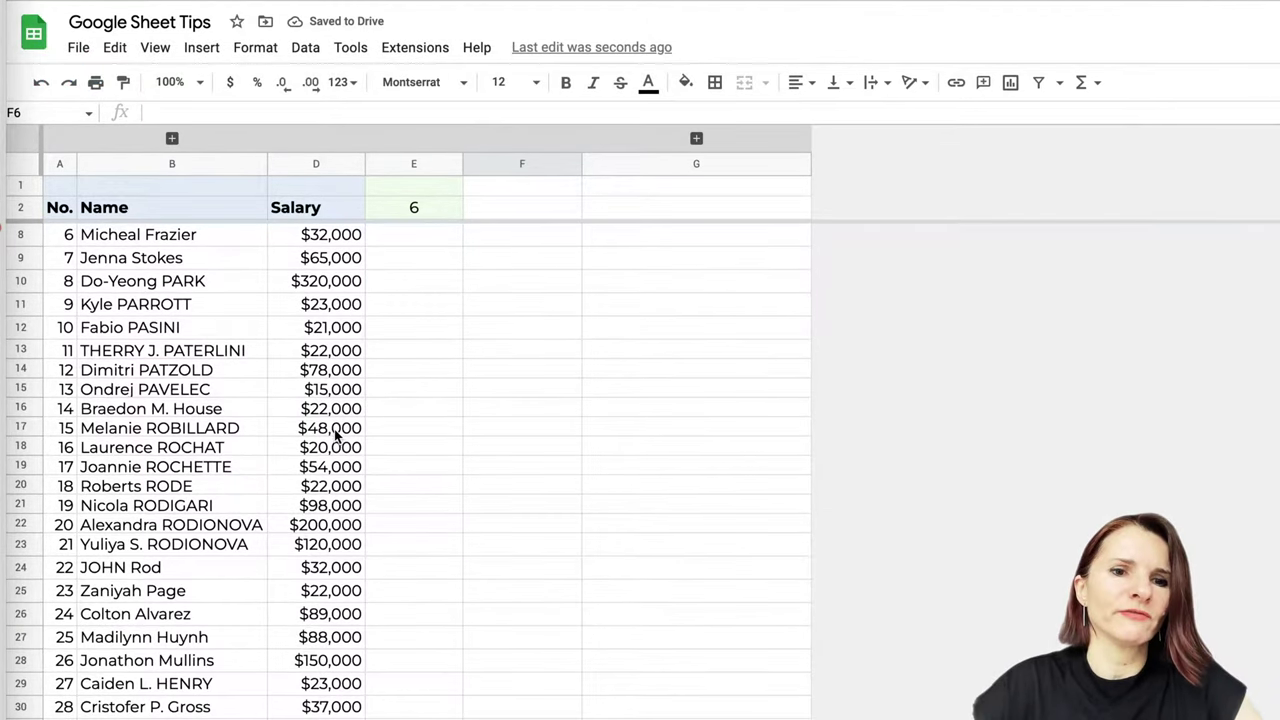
pyautogui.scroll(-1, 336, 432)
pyautogui.scroll(4, 337, 440)
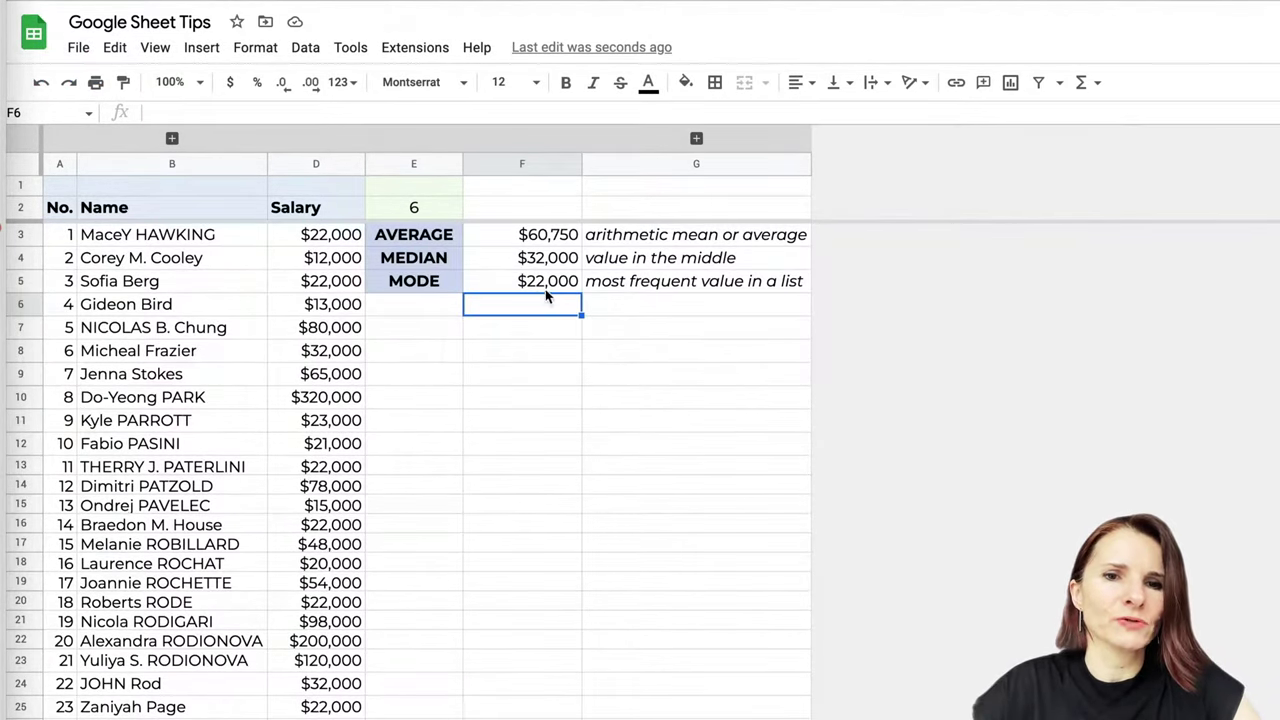
pyautogui.click(550, 284)
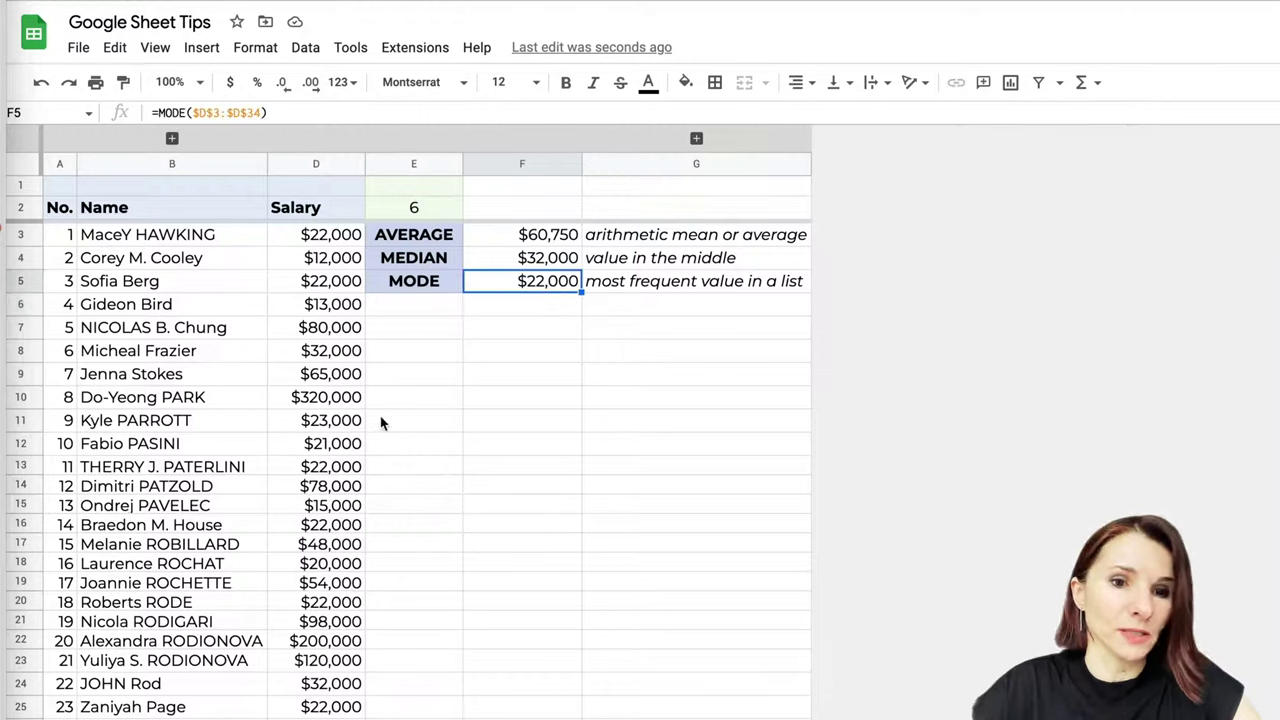
pyautogui.click(347, 403)
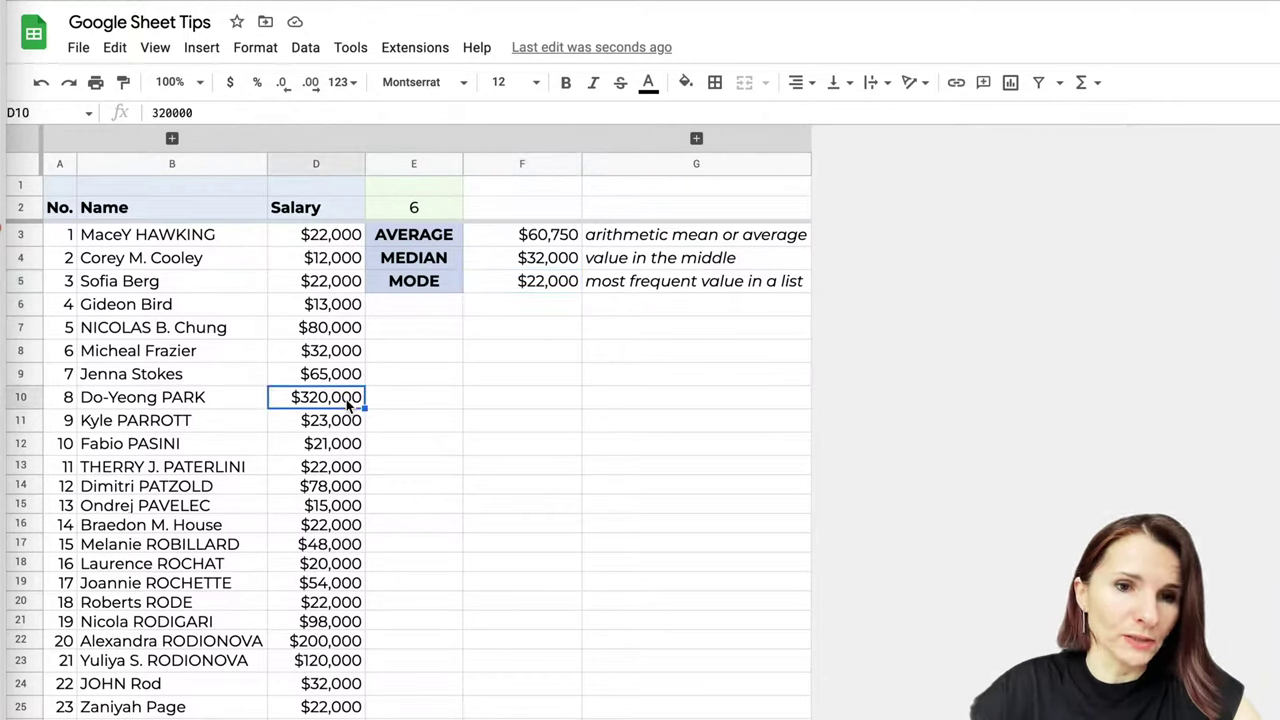
pyautogui.click(337, 642)
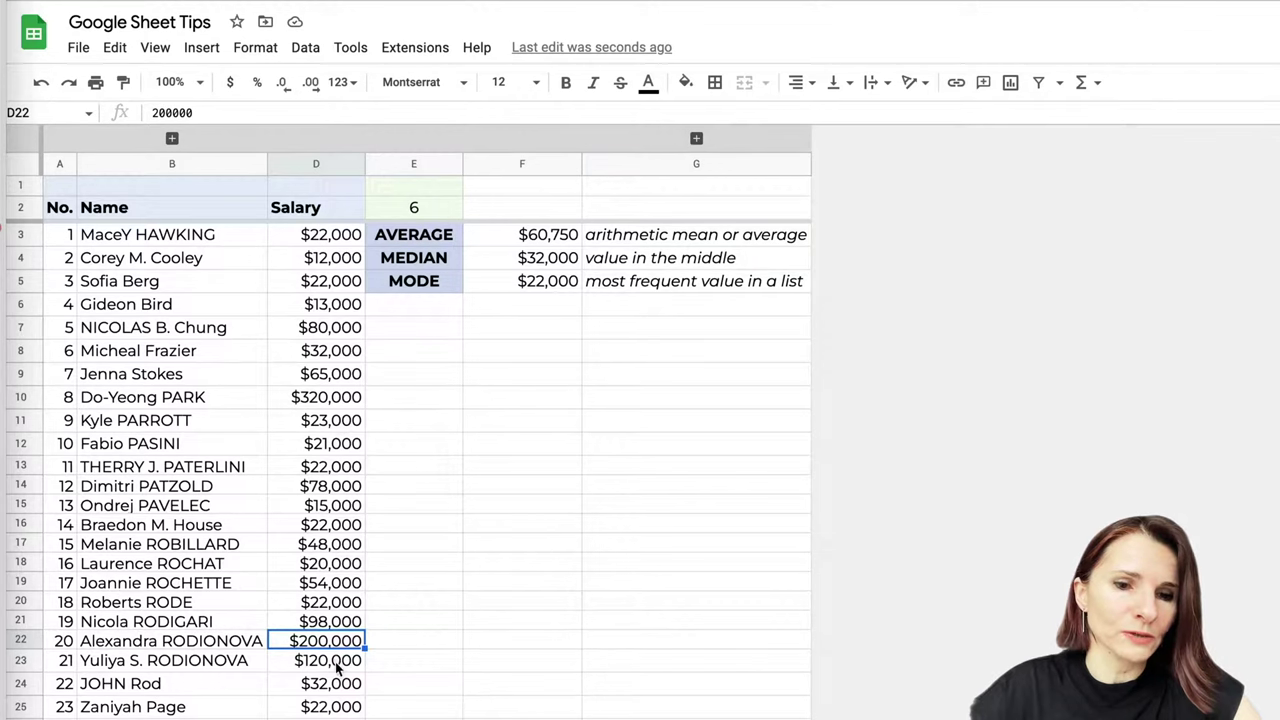
pyautogui.click(338, 668)
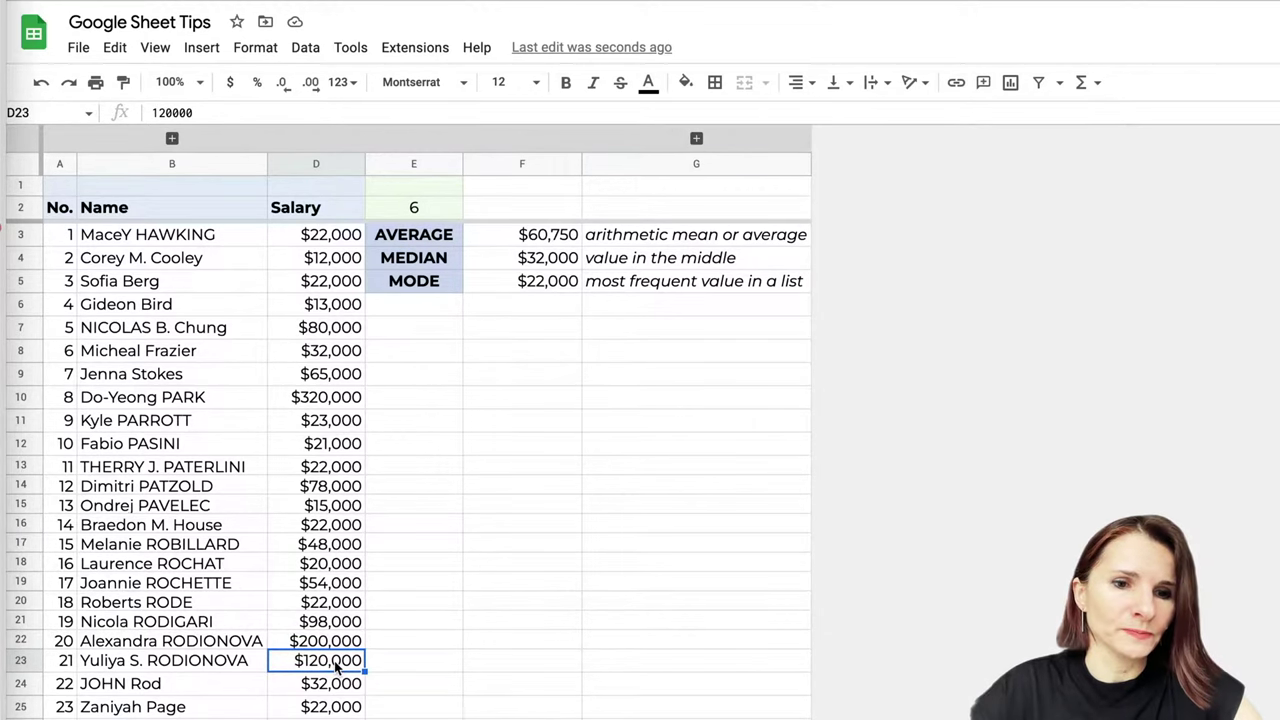
pyautogui.scroll(-2, 338, 668)
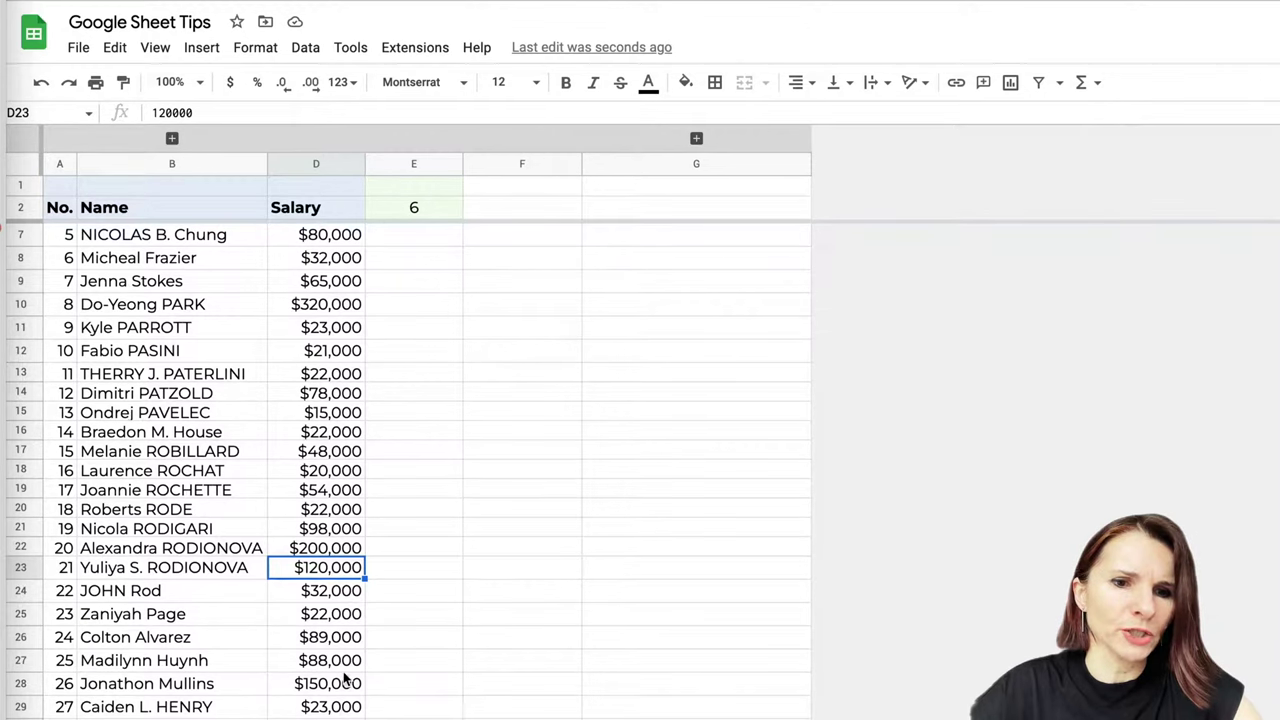
pyautogui.click(350, 614)
pyautogui.scroll(2, 350, 612)
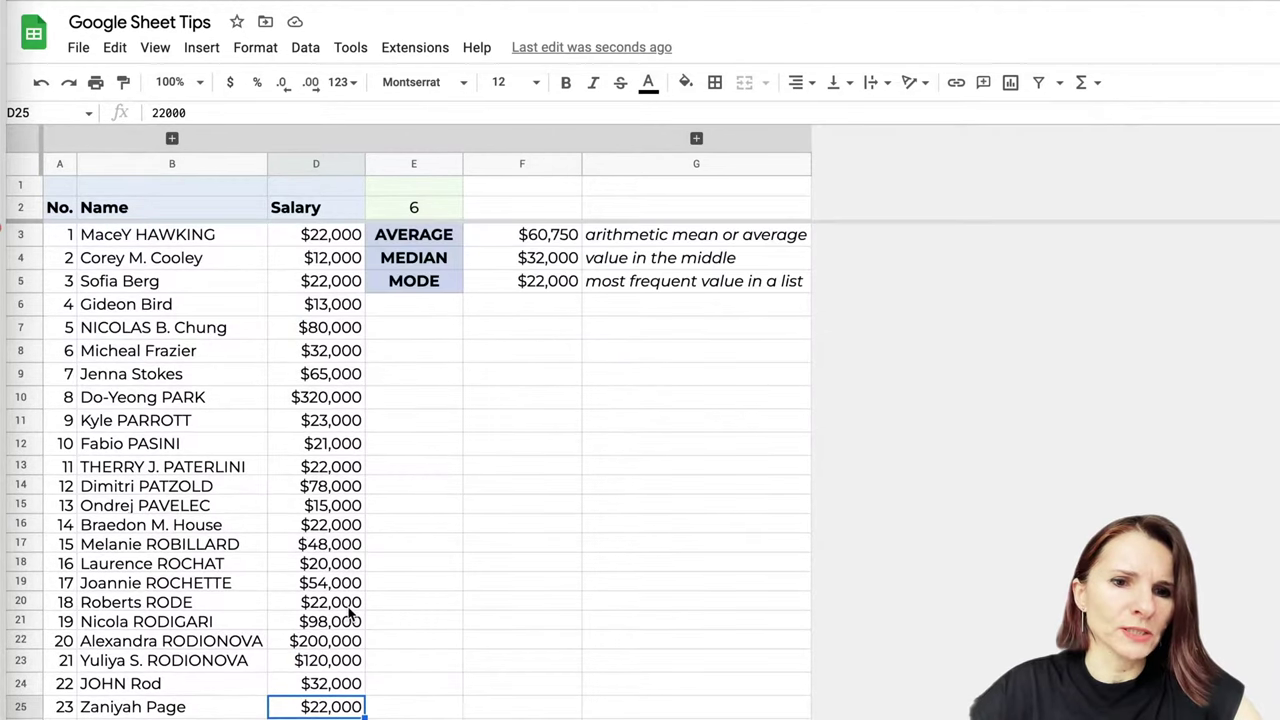
pyautogui.click(339, 525)
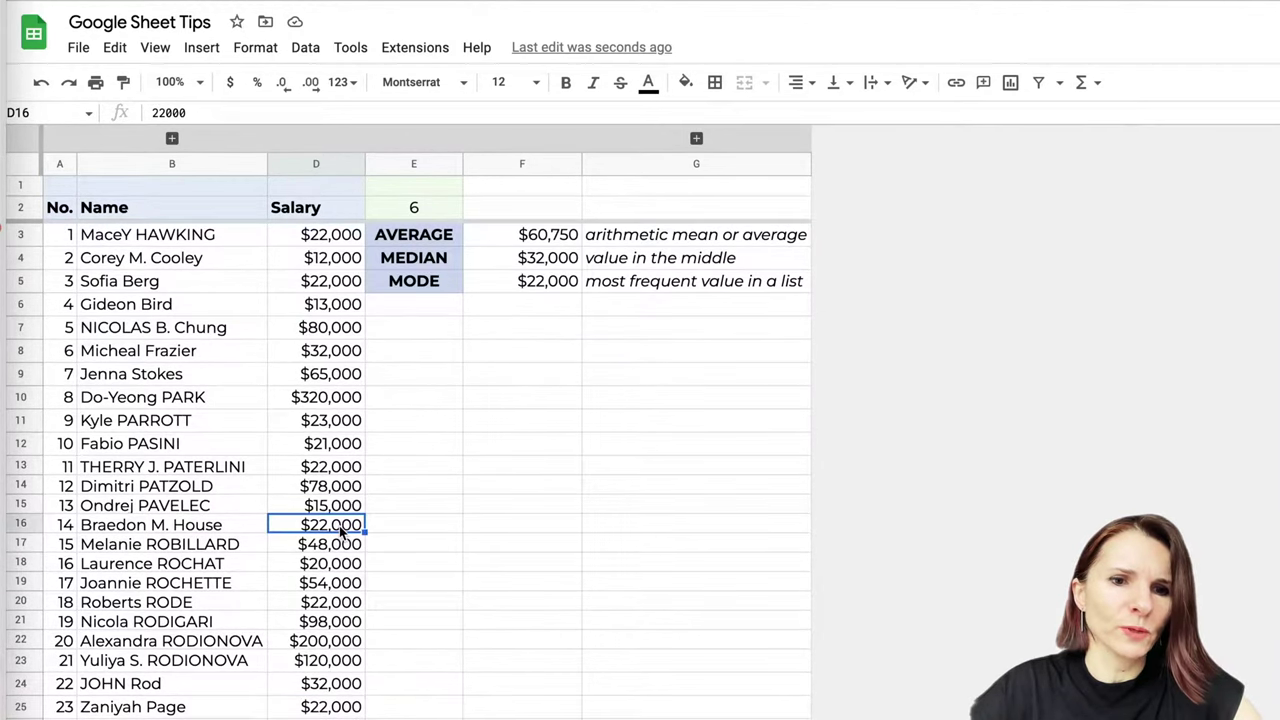
pyautogui.click(530, 287)
pyautogui.moveTo(435, 240); pyautogui.dragTo(543, 289)
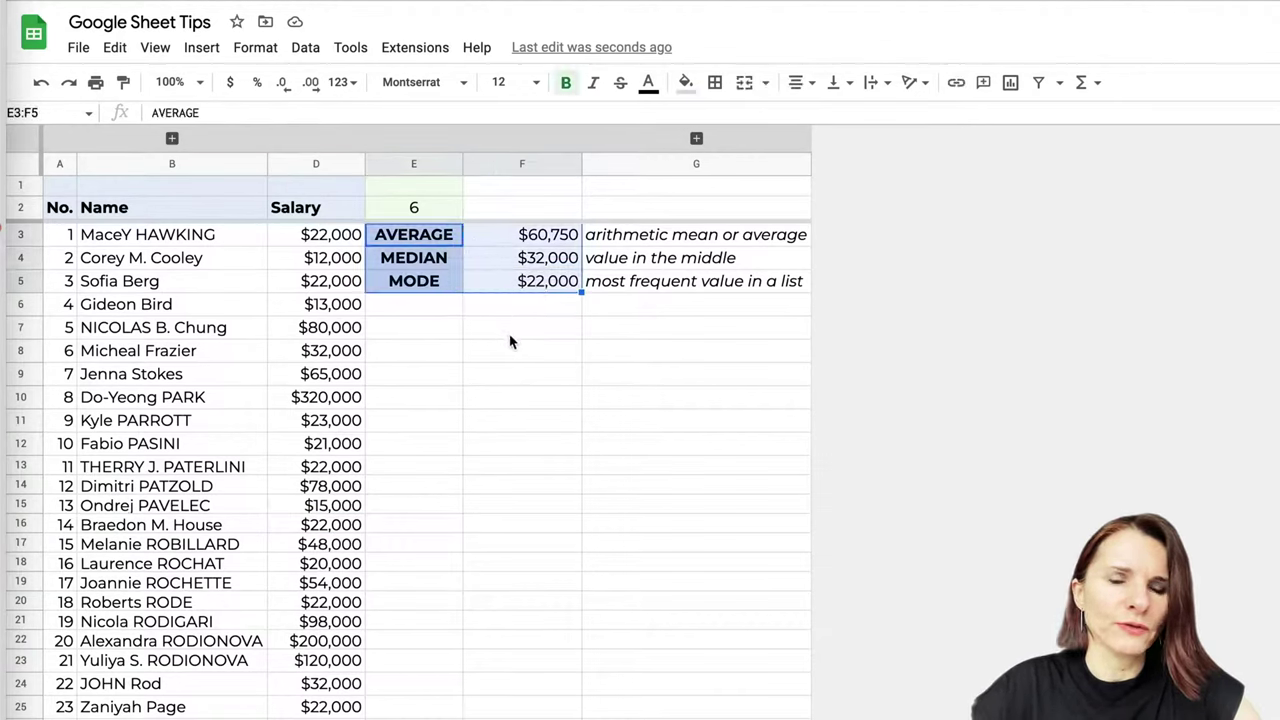
pyautogui.click(566, 310)
pyautogui.click(546, 240)
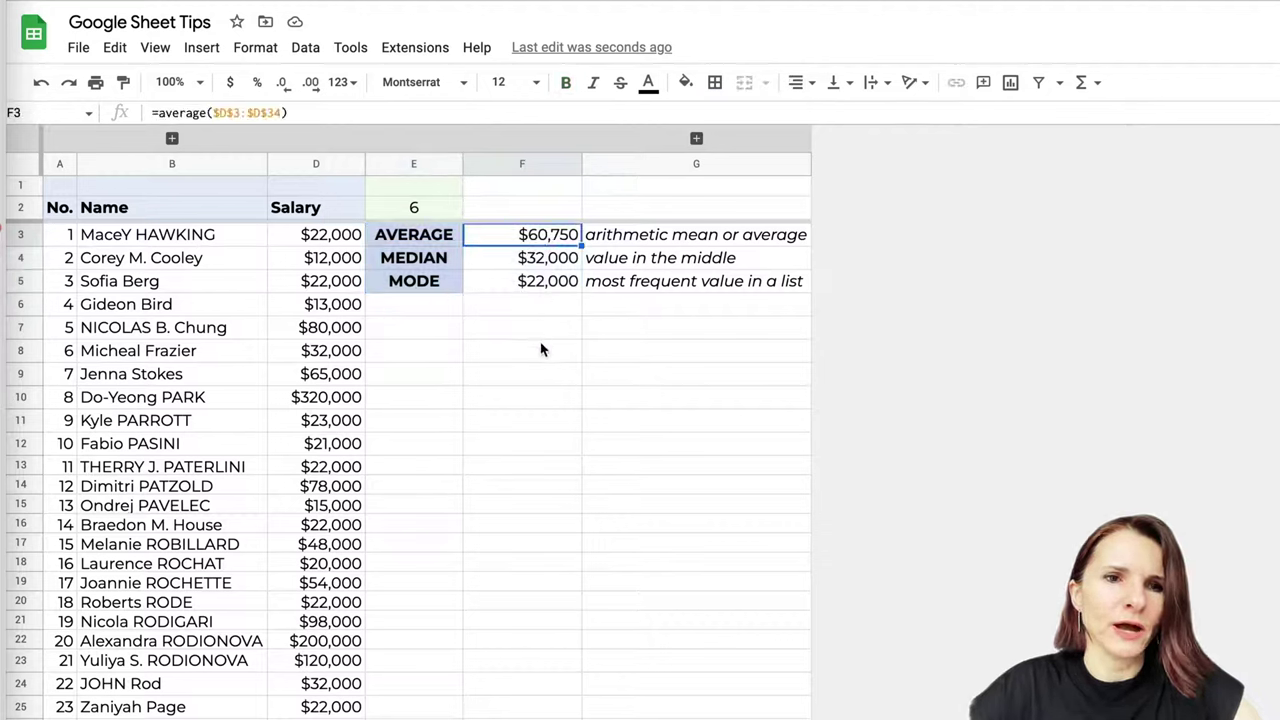